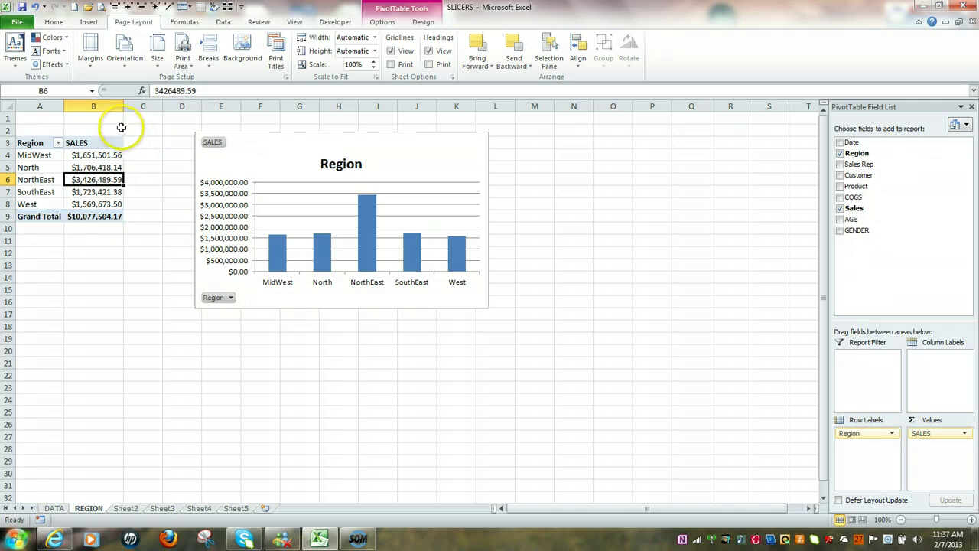
Copy the Region sales pivot table, range A2:B9, on the REGION sheet
{"action": "left_click", "coordinate": [30, 129]}
{"action": "left_click_drag", "start_coordinate": [56, 132], "coordinate": [104, 217]}
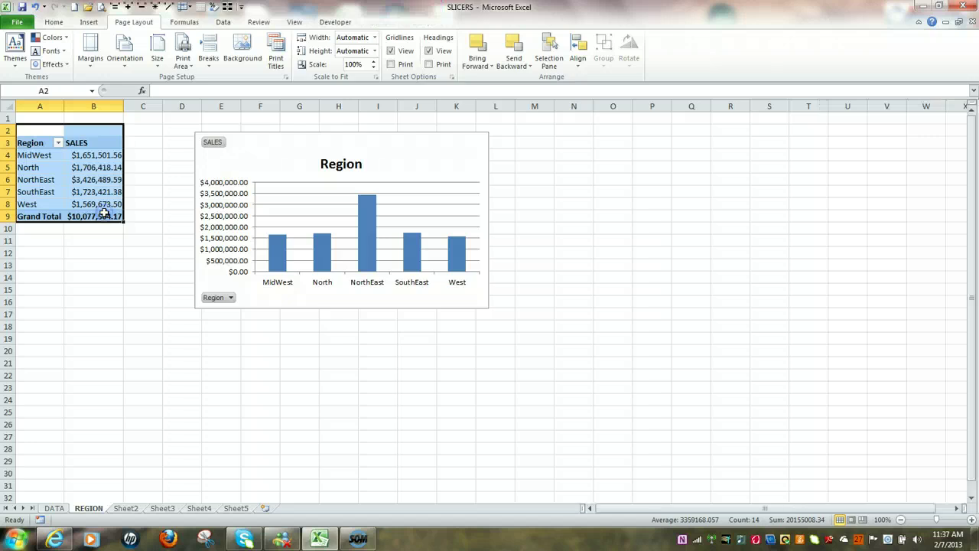
{"action": "right_click", "coordinate": [107, 216]}
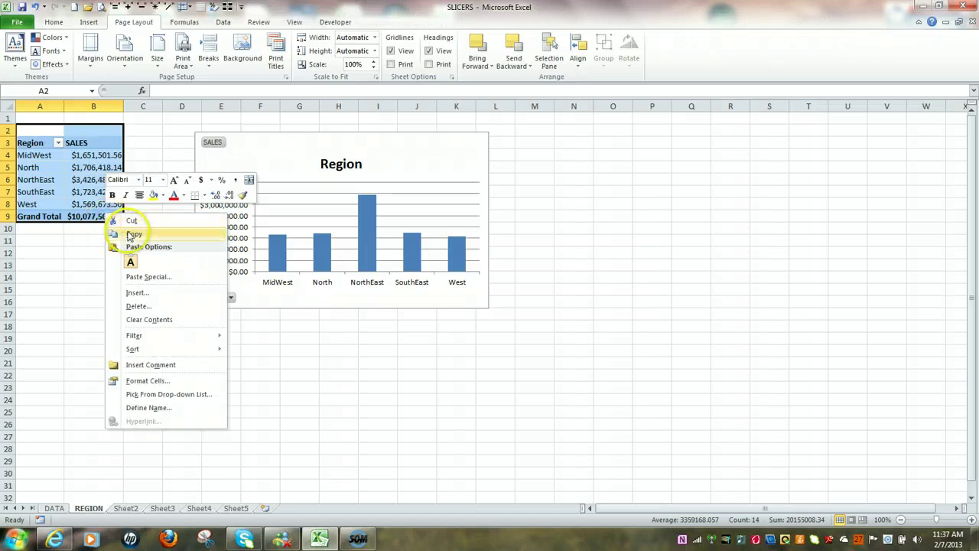
{"action": "left_click", "coordinate": [131, 234]}
{"action": "left_click", "coordinate": [131, 234]}
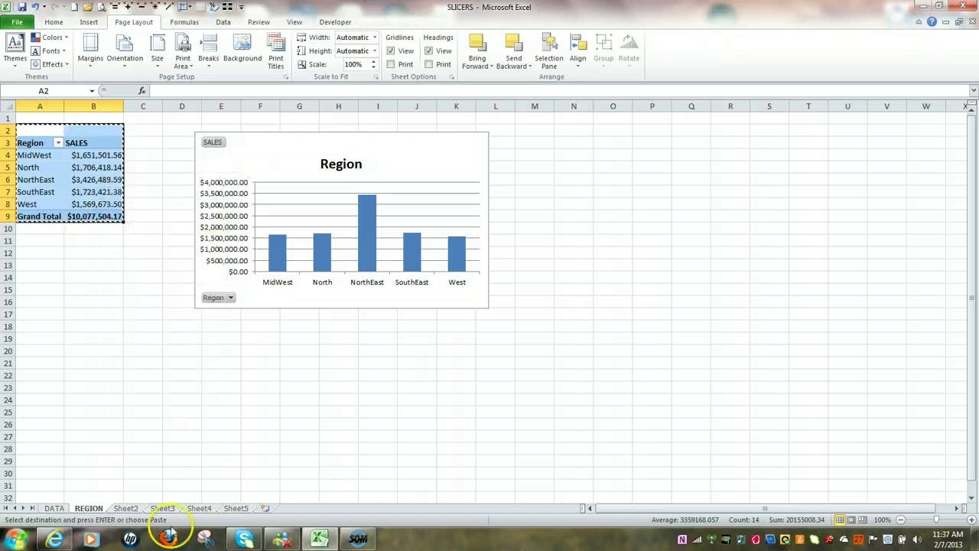
Paste the copied pivot table at cell A1 of Sheet2 and autofit column B
{"action": "left_click", "coordinate": [130, 509]}
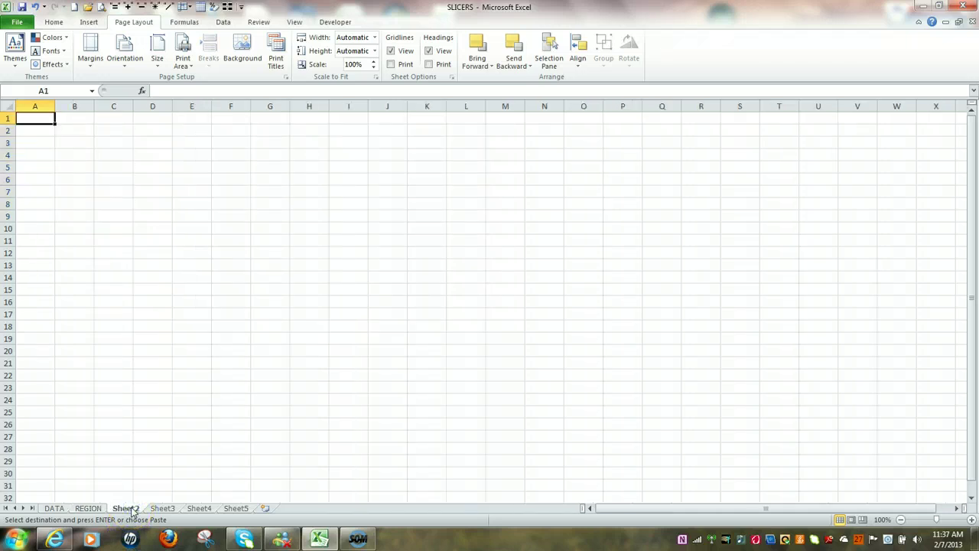
{"action": "left_click", "coordinate": [38, 116]}
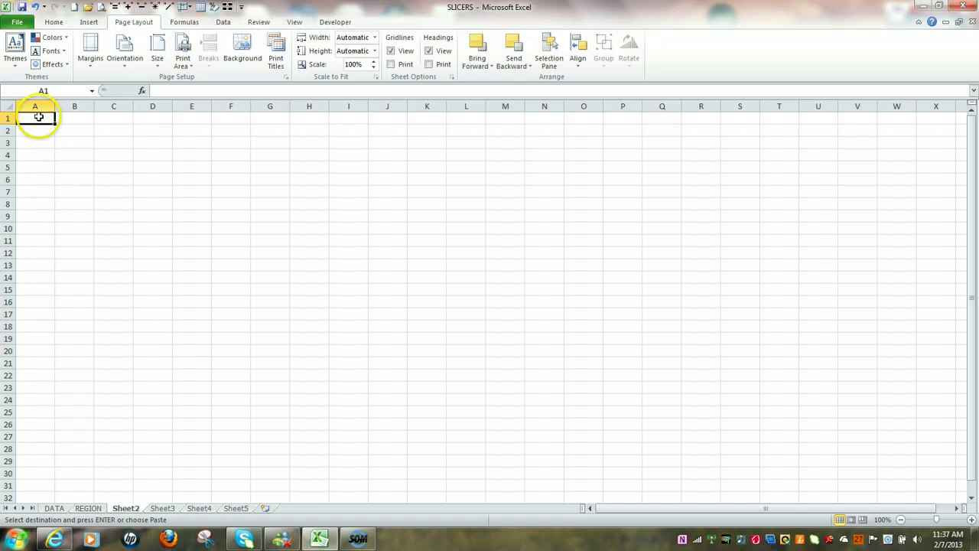
{"action": "right_click", "coordinate": [38, 116]}
{"action": "left_click", "coordinate": [66, 166]}
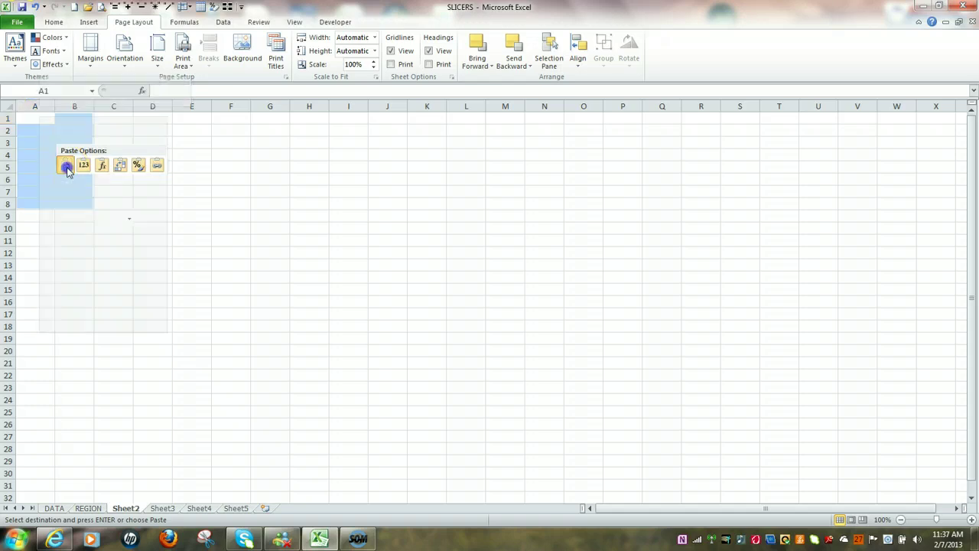
{"action": "double_click", "coordinate": [92, 104]}
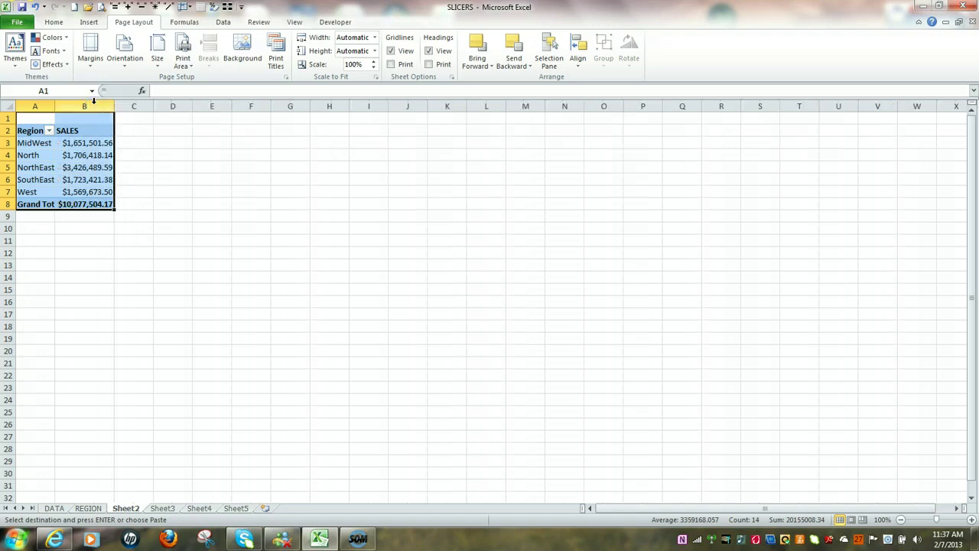
{"action": "left_click", "coordinate": [90, 142]}
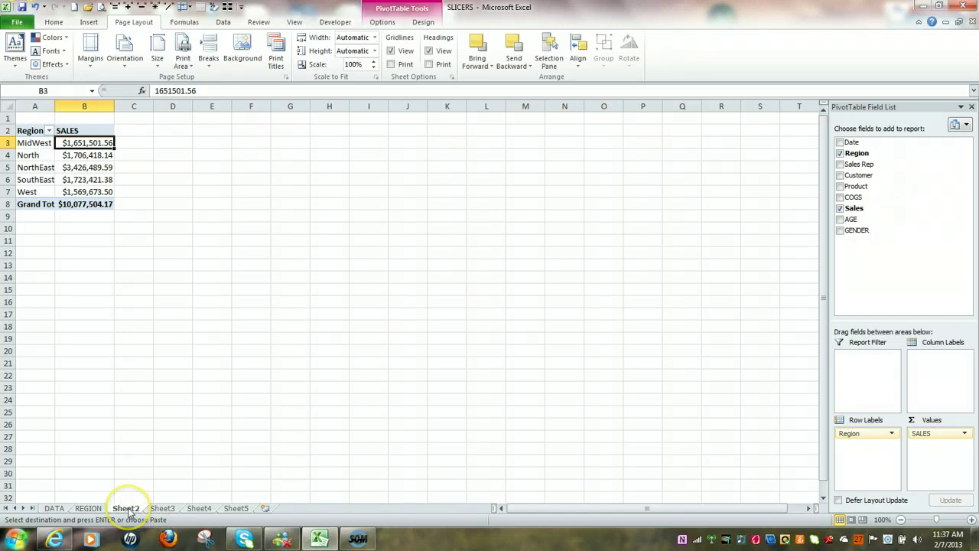
Rename Sheet2 as CUSTOMER
{"action": "left_click_drag", "start_coordinate": [126, 507], "coordinate": [162, 500]}
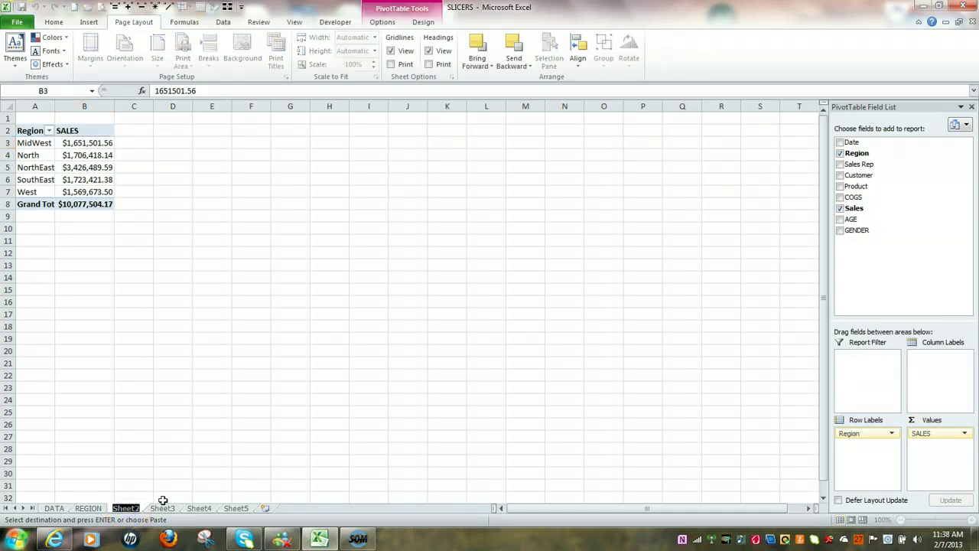
{"action": "type", "text": "d"}
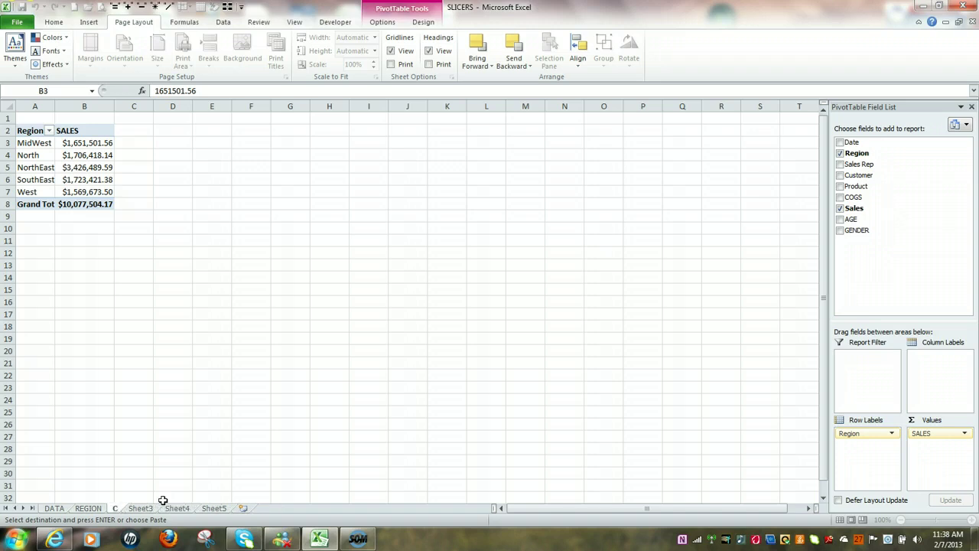
{"action": "type", "text": "USTOMER"}
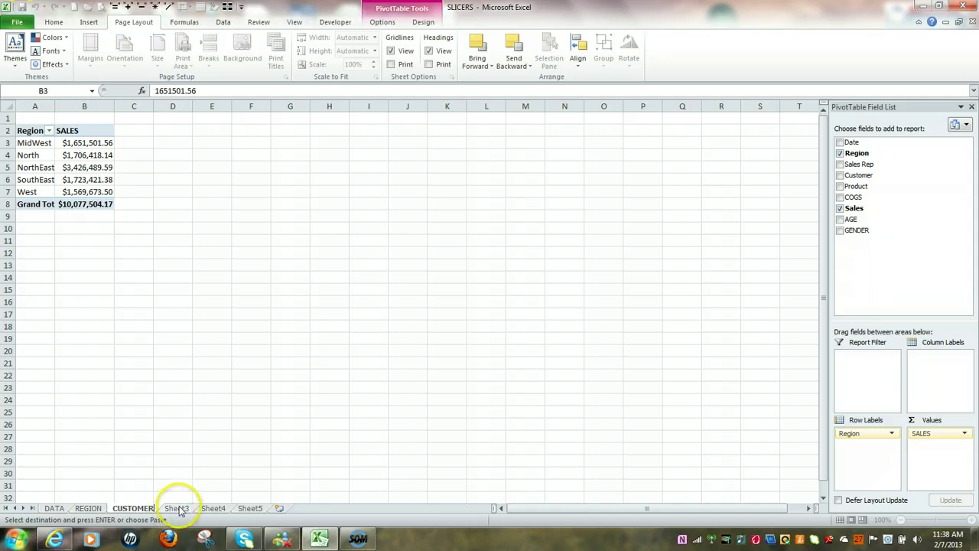
Paste the copied pivot table at cell A1 of Sheet3 and autofit column B
{"action": "left_click", "coordinate": [176, 508]}
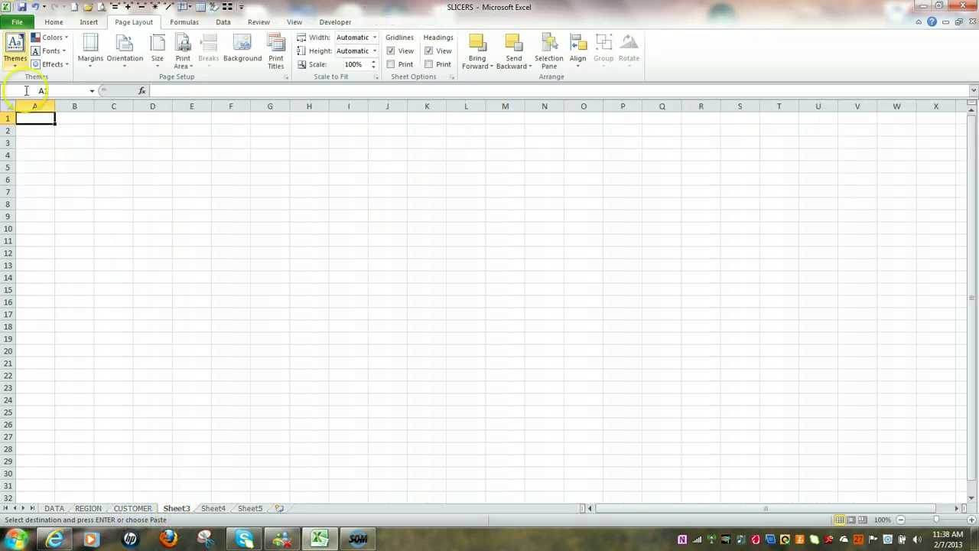
{"action": "right_click", "coordinate": [37, 120]}
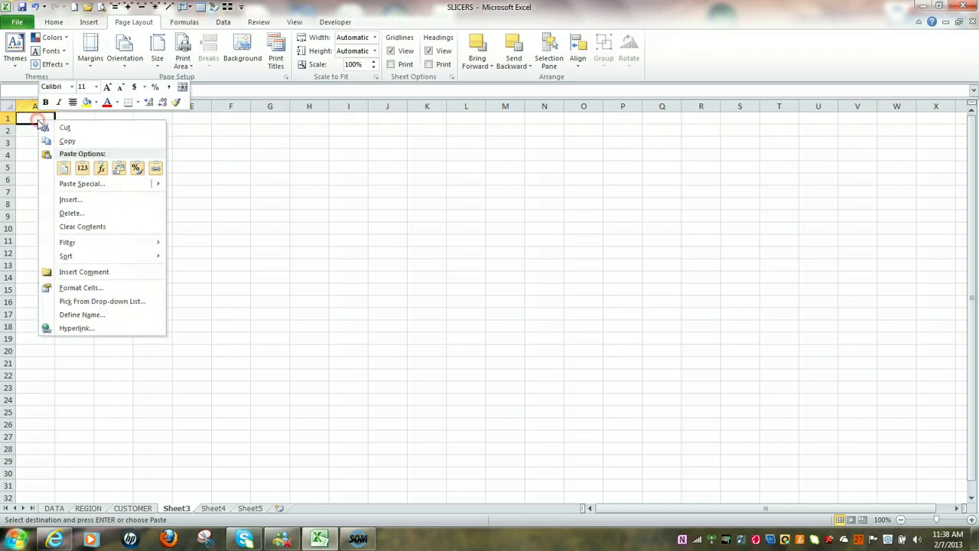
{"action": "left_click", "coordinate": [64, 169]}
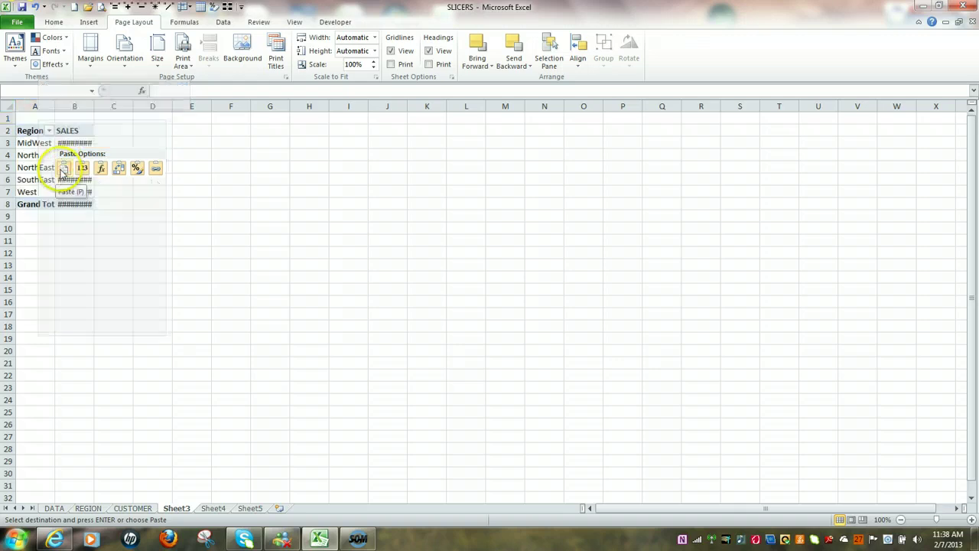
{"action": "double_click", "coordinate": [94, 106]}
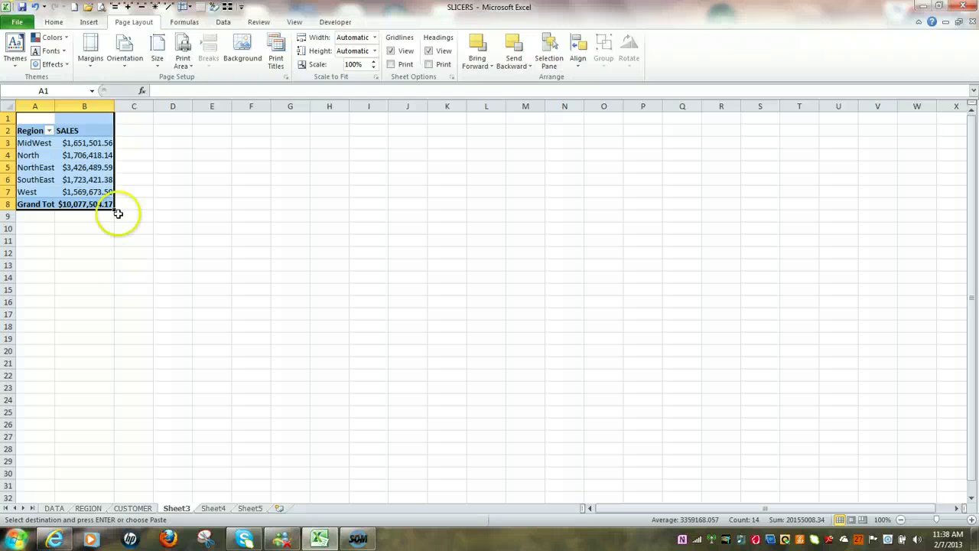
{"action": "left_click", "coordinate": [83, 154]}
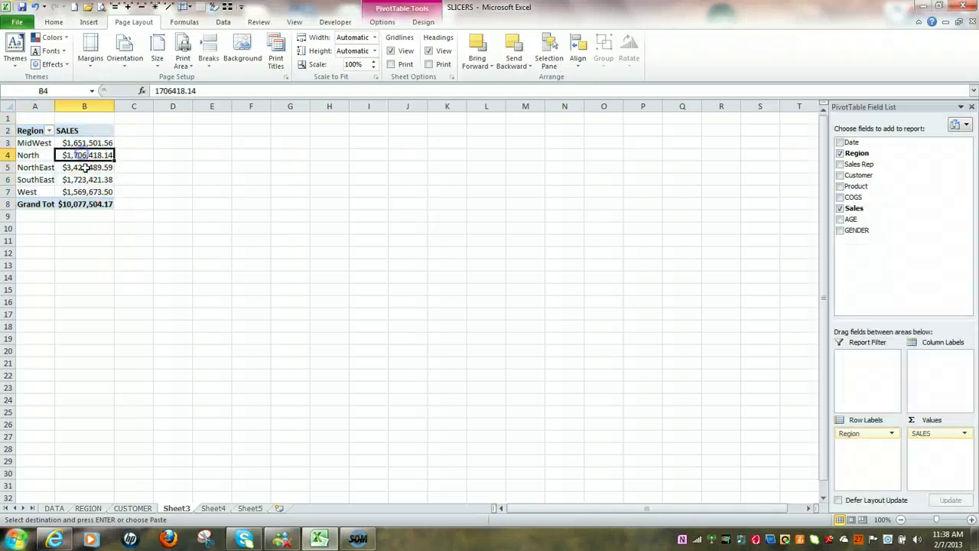
Rename Sheet3 as DATE
{"action": "left_click", "coordinate": [141, 510]}
{"action": "left_click", "coordinate": [180, 508]}
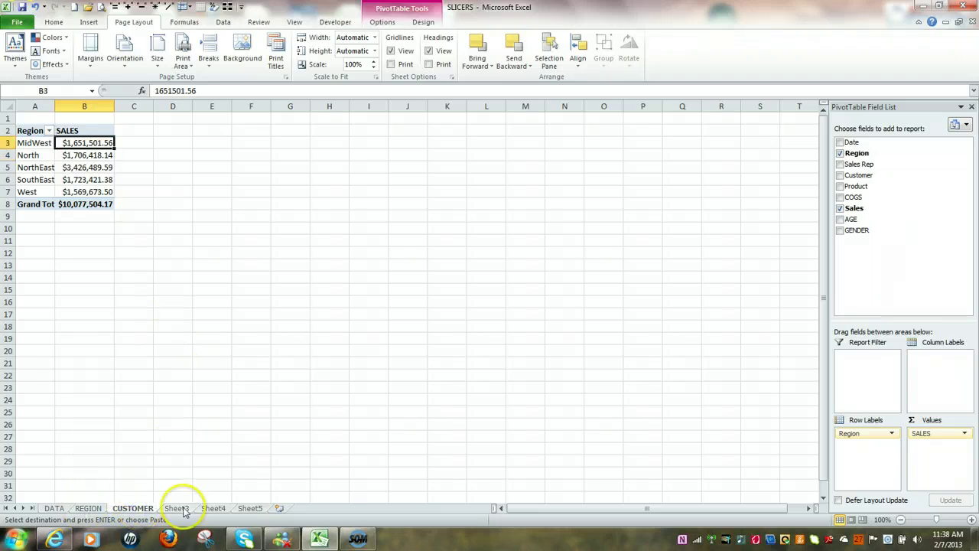
{"action": "left_click", "coordinate": [182, 511]}
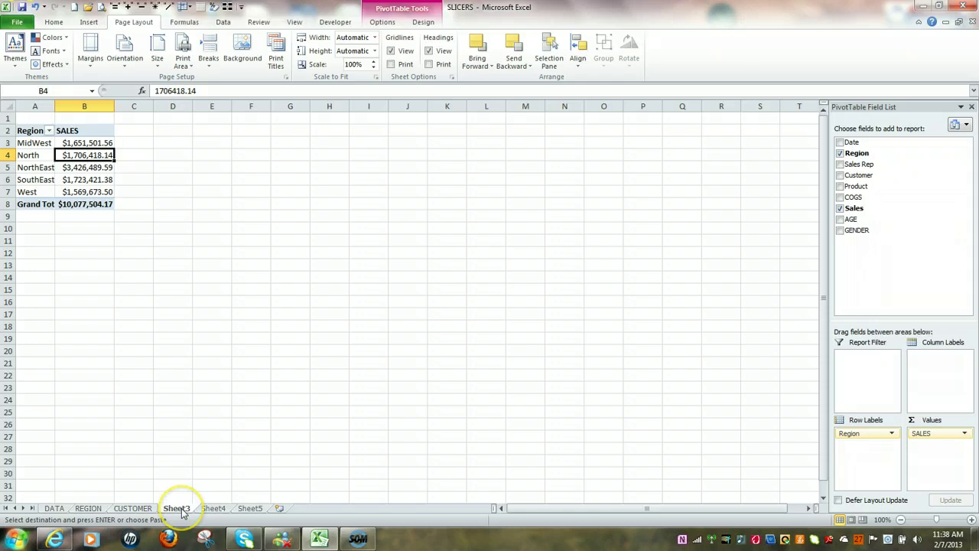
{"action": "double_click", "coordinate": [182, 510]}
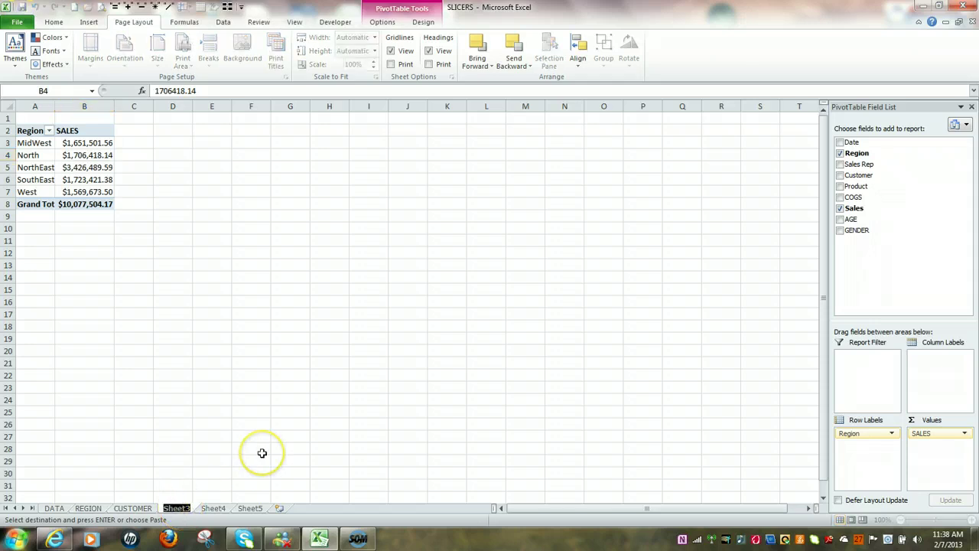
{"action": "type", "text": "DATE"}
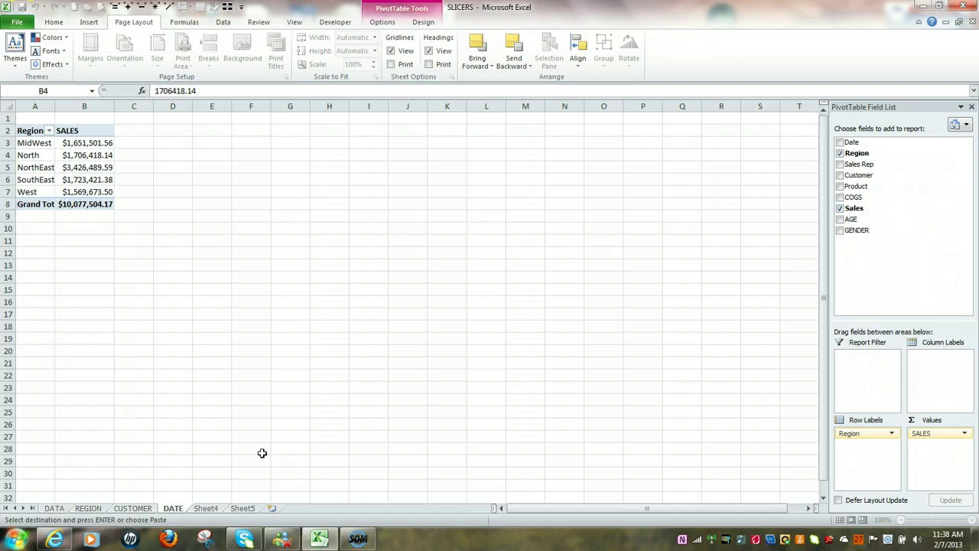
{"action": "left_click", "coordinate": [279, 383]}
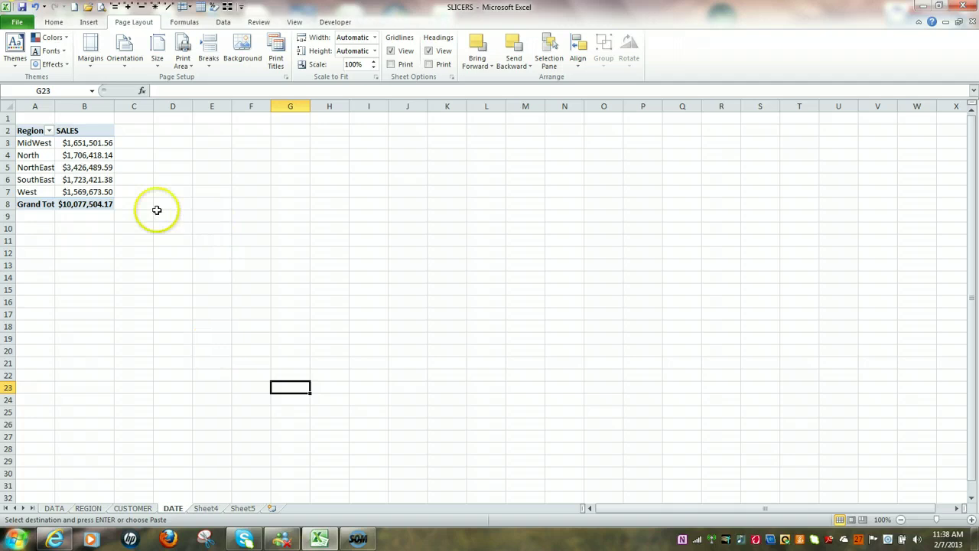
On the CUSTOMER sheet, replace Region with Customer in the pivot table's row labels and autofit column A
{"action": "left_click", "coordinate": [136, 508]}
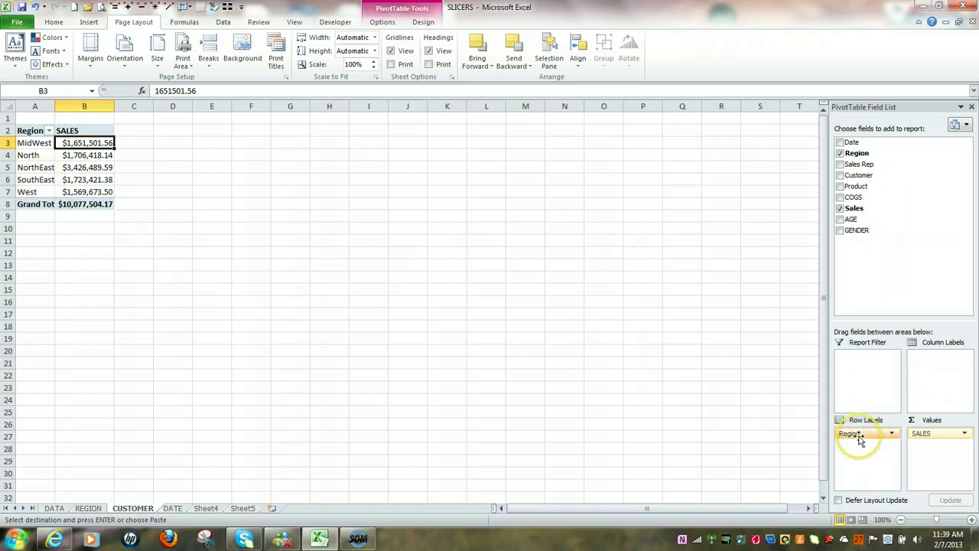
{"action": "left_click_drag", "start_coordinate": [858, 436], "coordinate": [727, 445]}
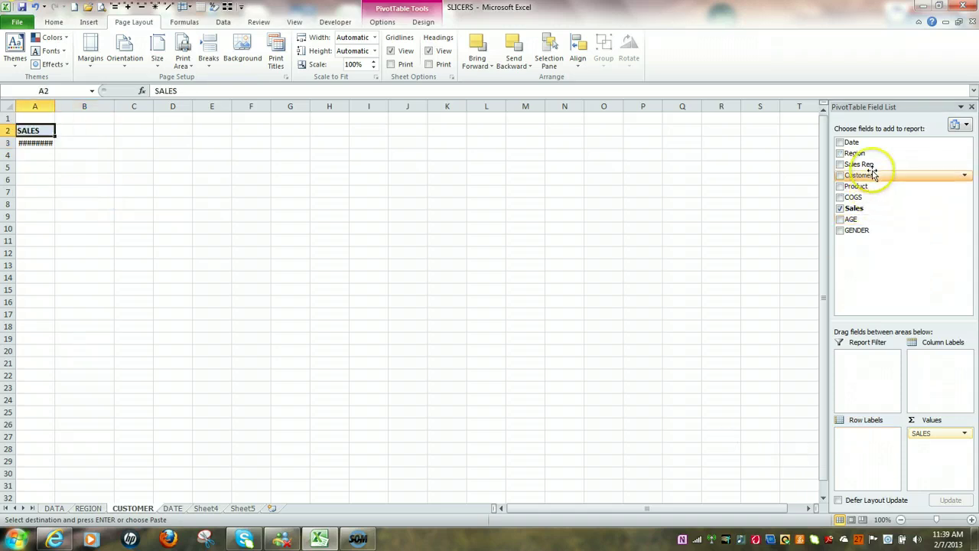
{"action": "left_click_drag", "start_coordinate": [875, 175], "coordinate": [855, 438]}
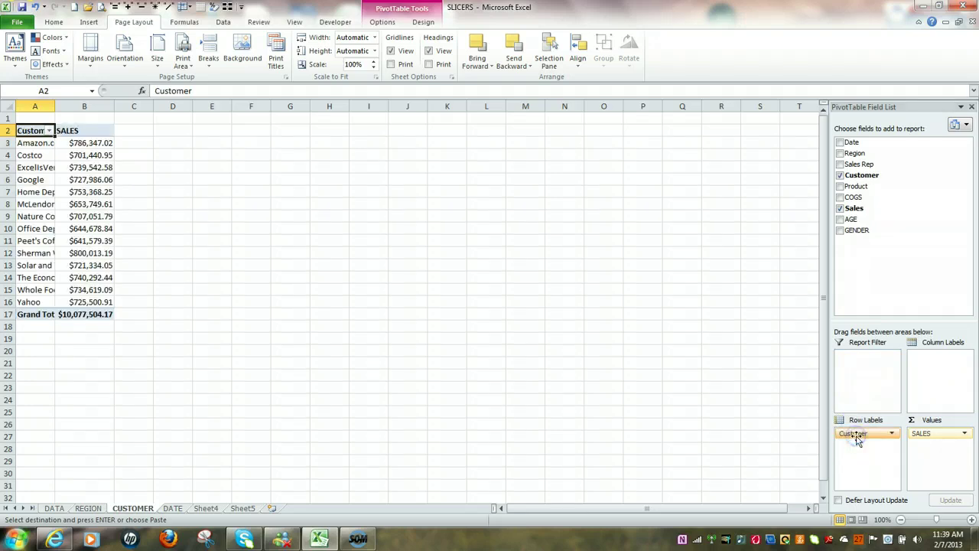
{"action": "double_click", "coordinate": [55, 105]}
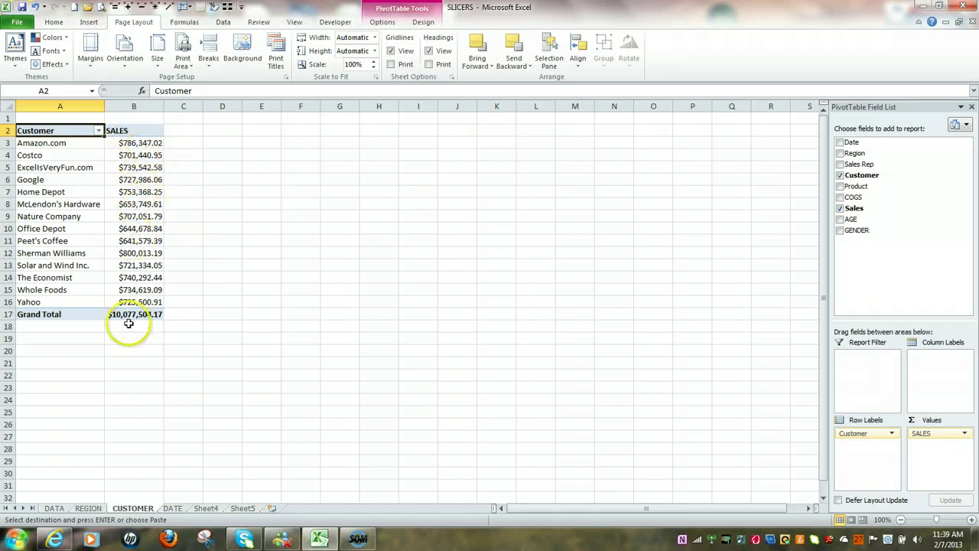
Filter the pivot table's Customer field to only Amazon.com and Costco, and clear that filter again
{"action": "mouse_move", "coordinate": [130, 318]}
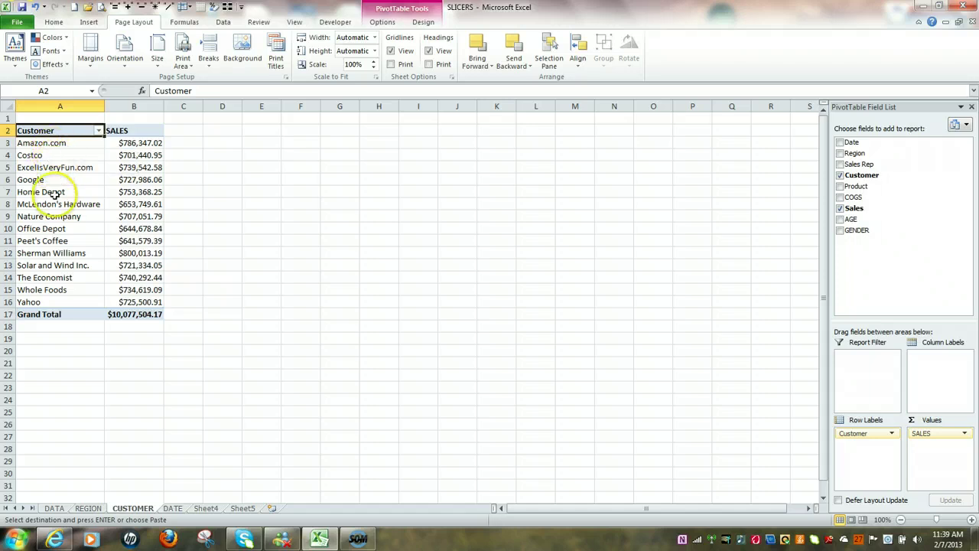
{"action": "left_click", "coordinate": [100, 130]}
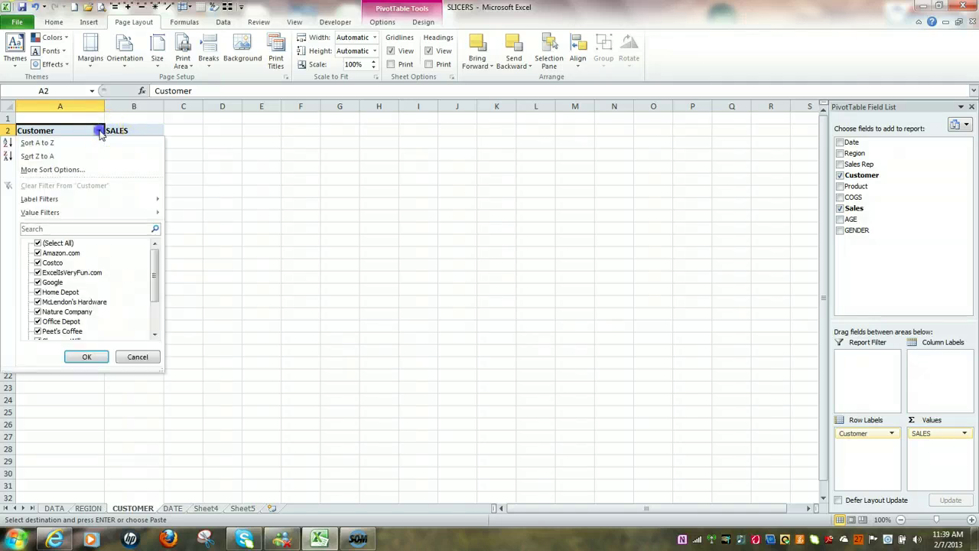
{"action": "left_click", "coordinate": [37, 244]}
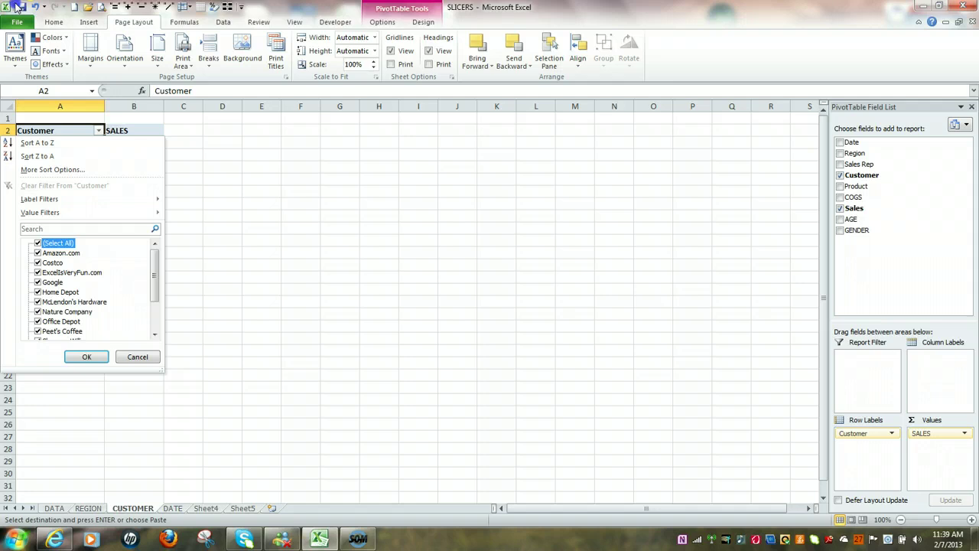
{"action": "left_click", "coordinate": [38, 253]}
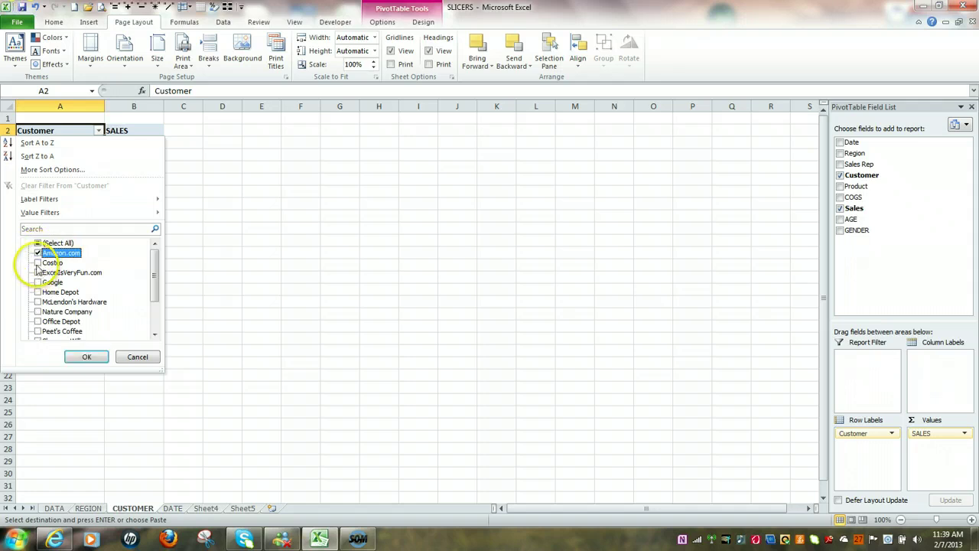
{"action": "left_click", "coordinate": [37, 262]}
{"action": "left_click", "coordinate": [87, 357]}
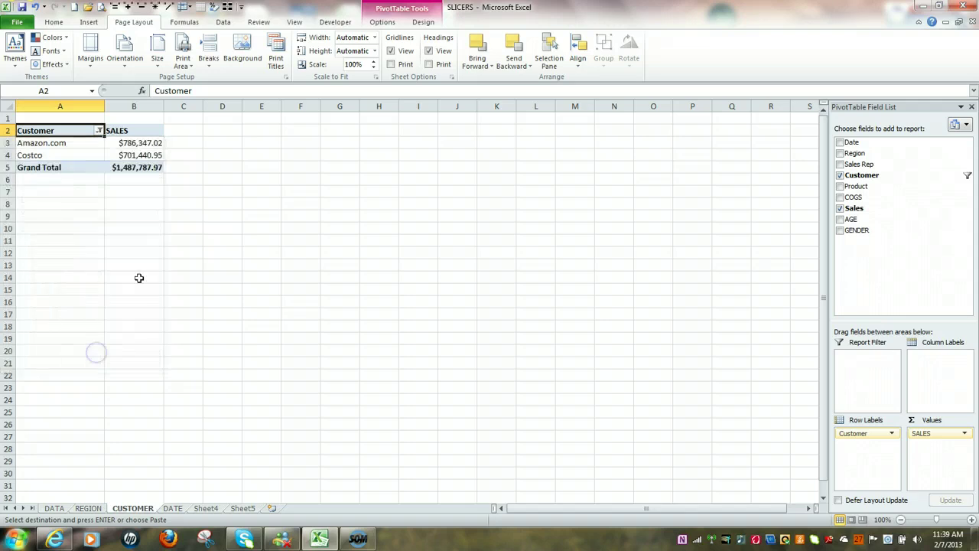
{"action": "left_click", "coordinate": [99, 132]}
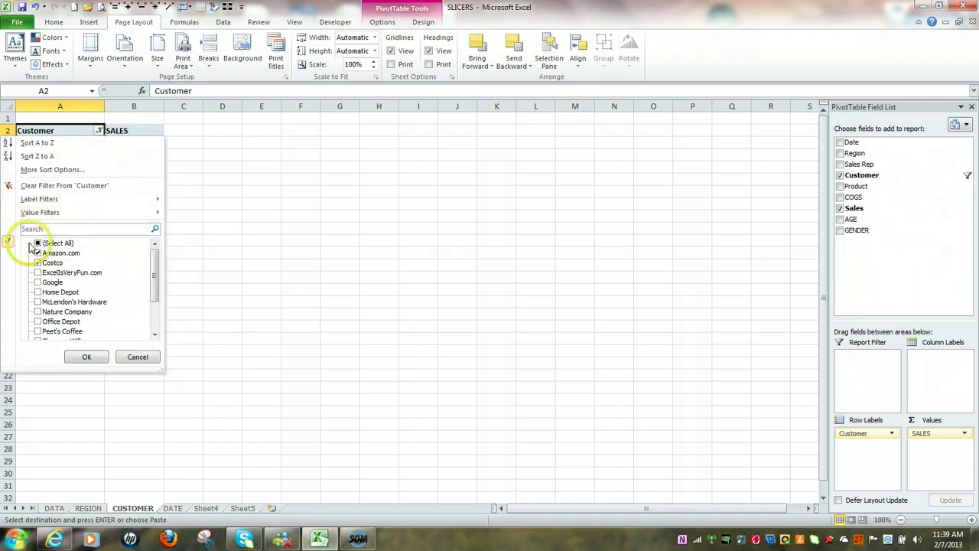
{"action": "left_click", "coordinate": [61, 186]}
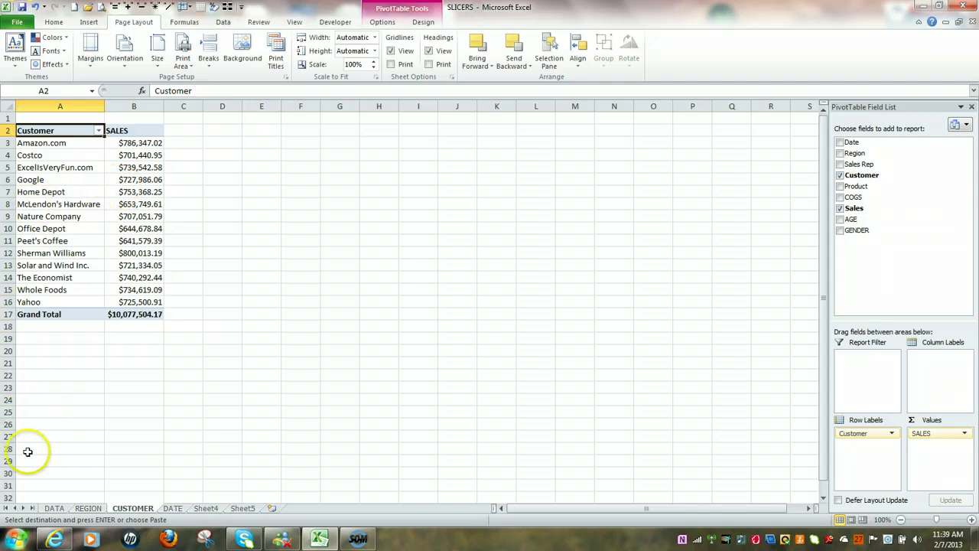
Name the pivot table on the CUSTOMER sheet CUSTOMER
{"action": "left_click", "coordinate": [68, 155]}
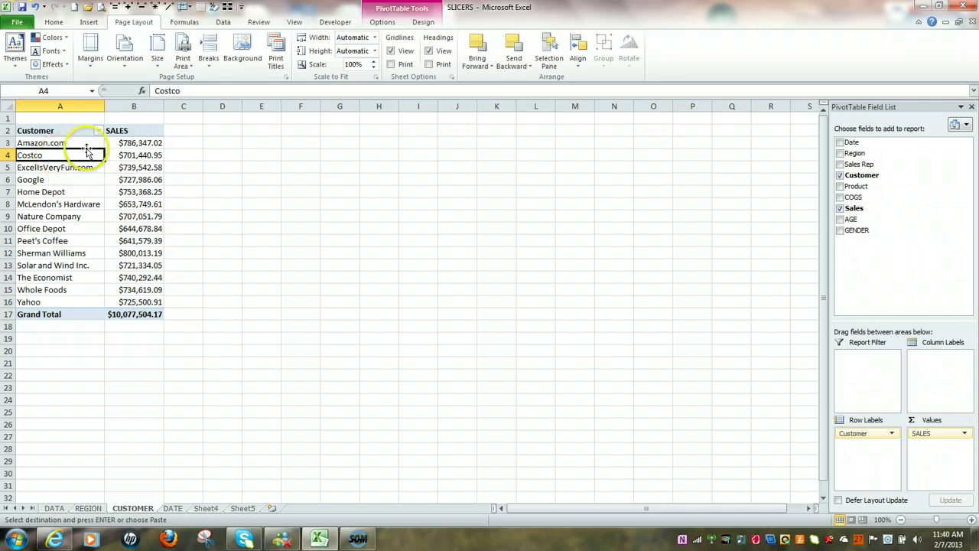
{"action": "left_click", "coordinate": [382, 22]}
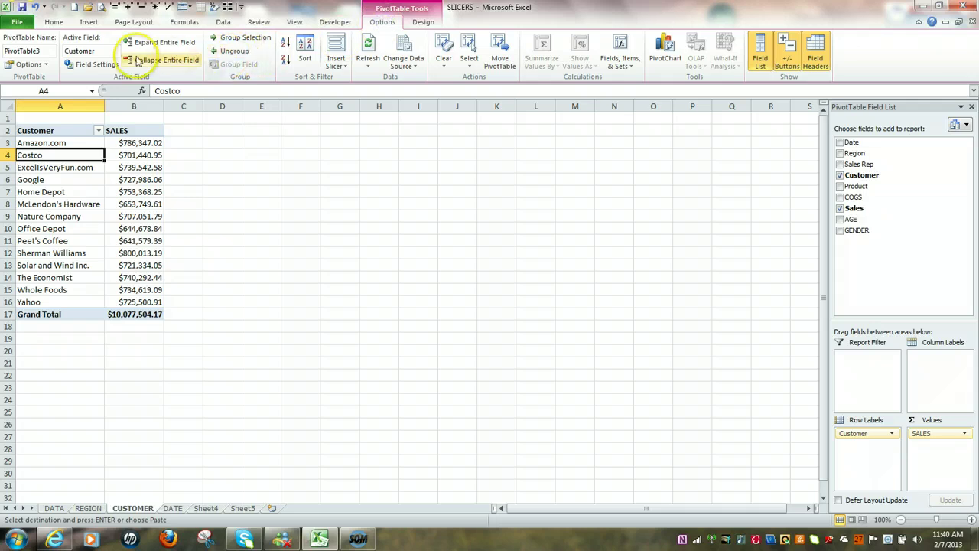
{"action": "left_click", "coordinate": [44, 53]}
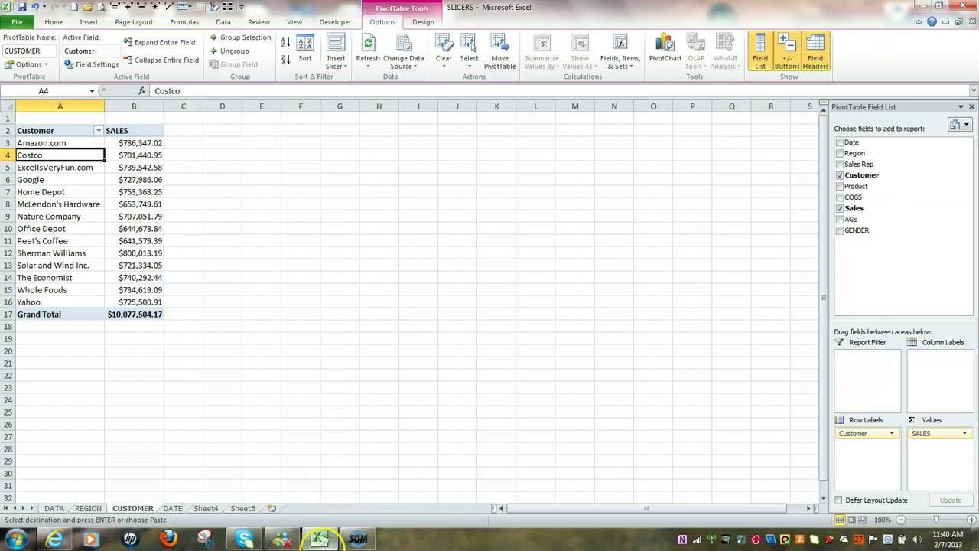
Insert a default column PivotChart from the Customer pivot table and move it beside the table, with its upper-left corner near cell E4
{"action": "left_click", "coordinate": [55, 264]}
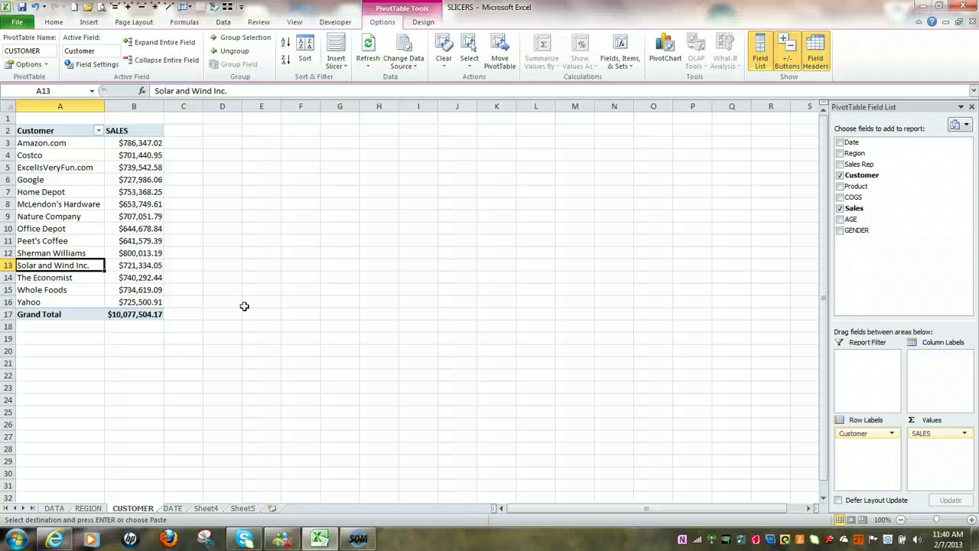
{"action": "key", "text": "alt+F1"}
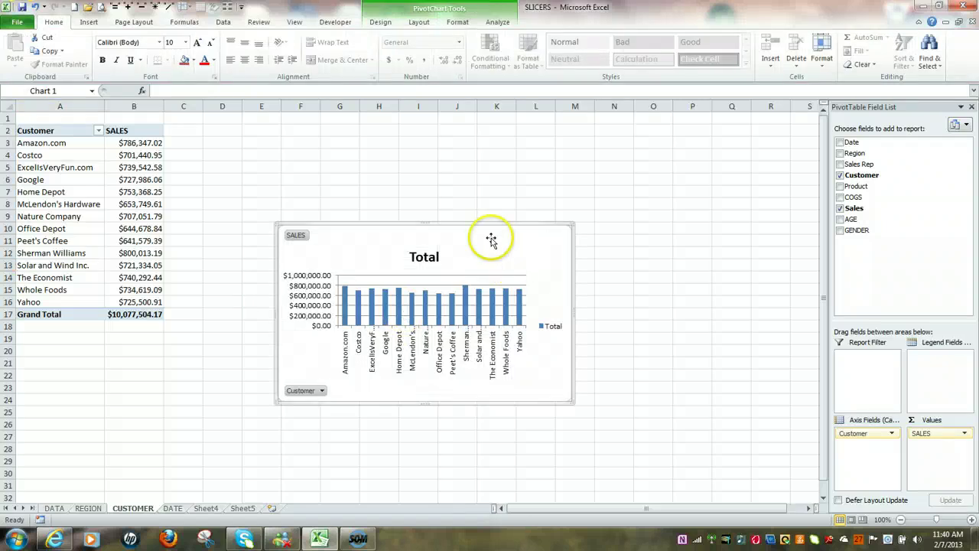
{"action": "left_click_drag", "start_coordinate": [378, 241], "coordinate": [343, 165]}
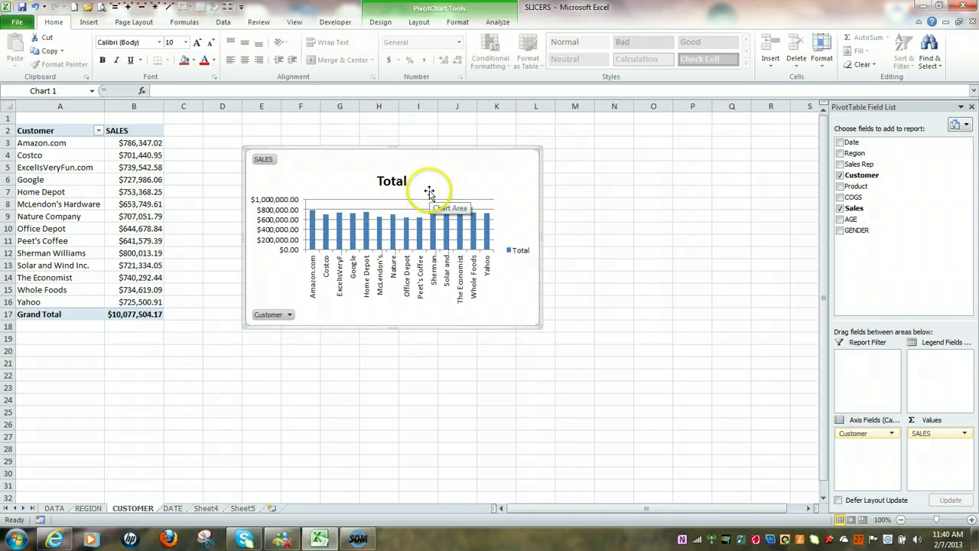
Link the chart title to cell A2 with the formula =CUSTOMER!$A$2
{"action": "left_click", "coordinate": [396, 181]}
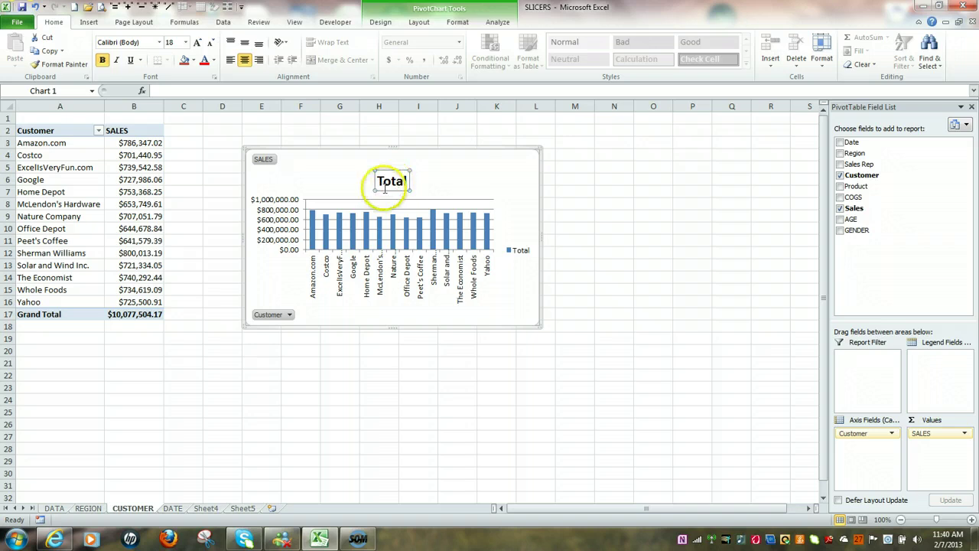
{"action": "left_click", "coordinate": [164, 91]}
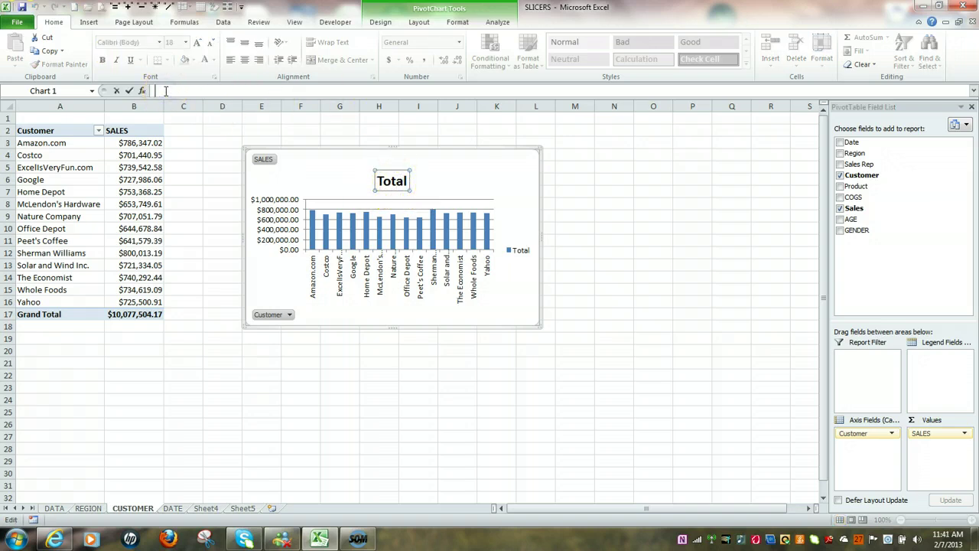
{"action": "left_click", "coordinate": [55, 131]}
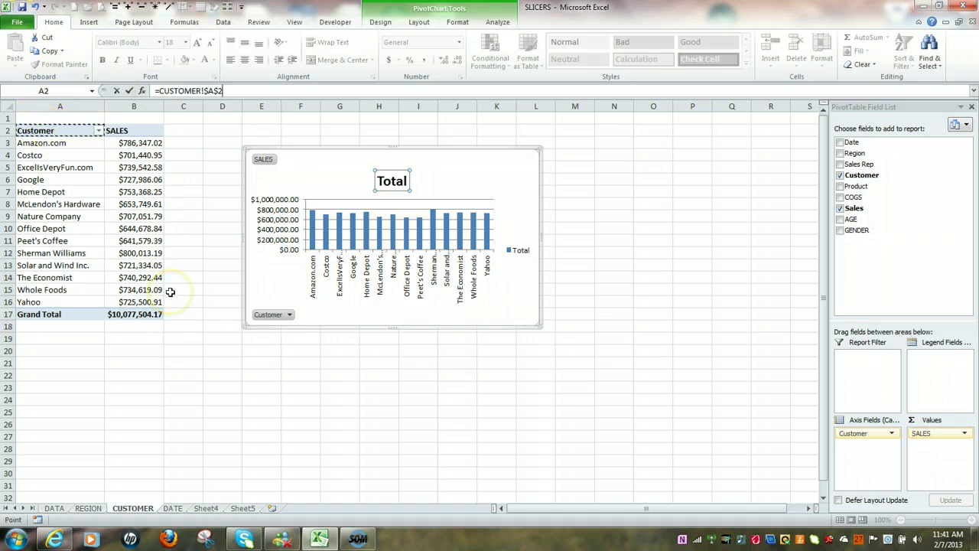
{"action": "key", "text": "Return"}
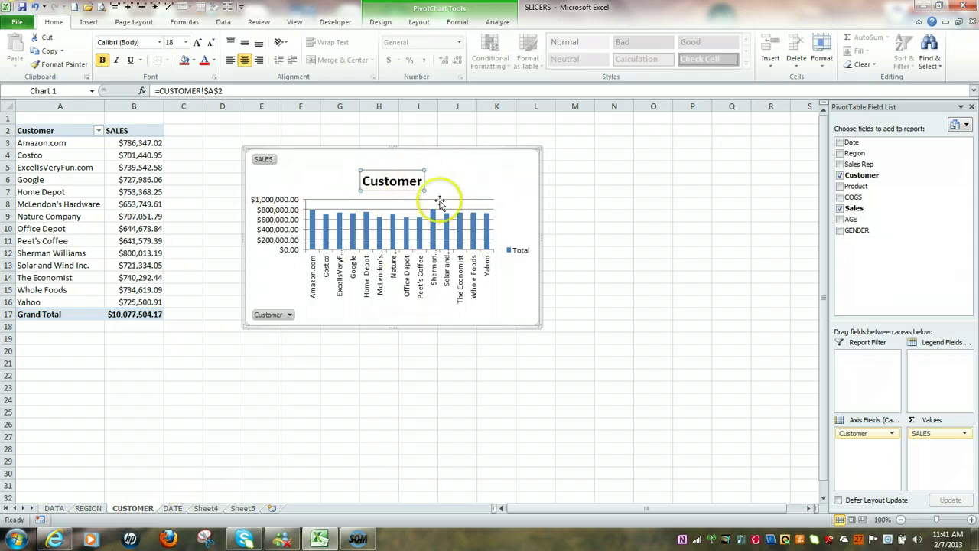
Filter the pivot table's Customer field to only Amazon.com, Costco and Google, and clear that filter again
{"action": "left_click", "coordinate": [98, 131]}
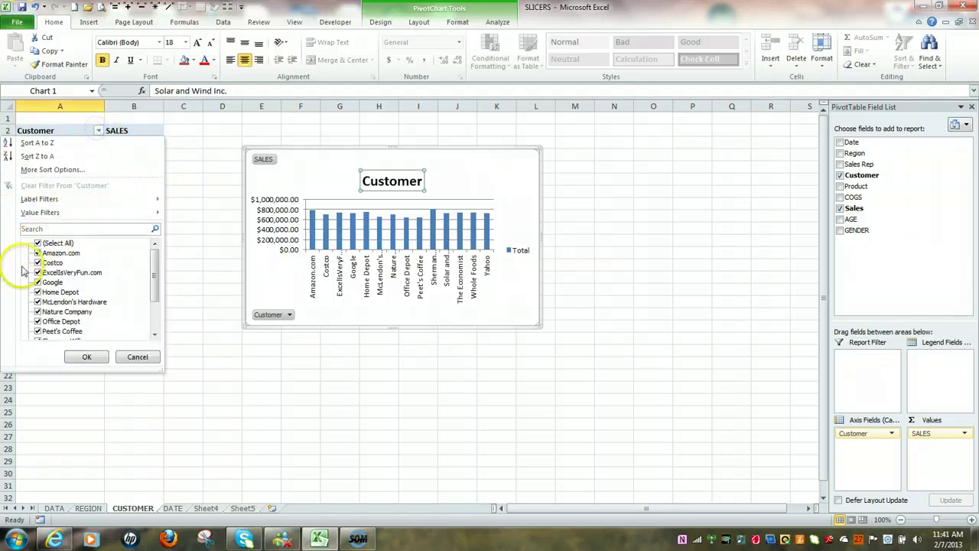
{"action": "left_click", "coordinate": [37, 243]}
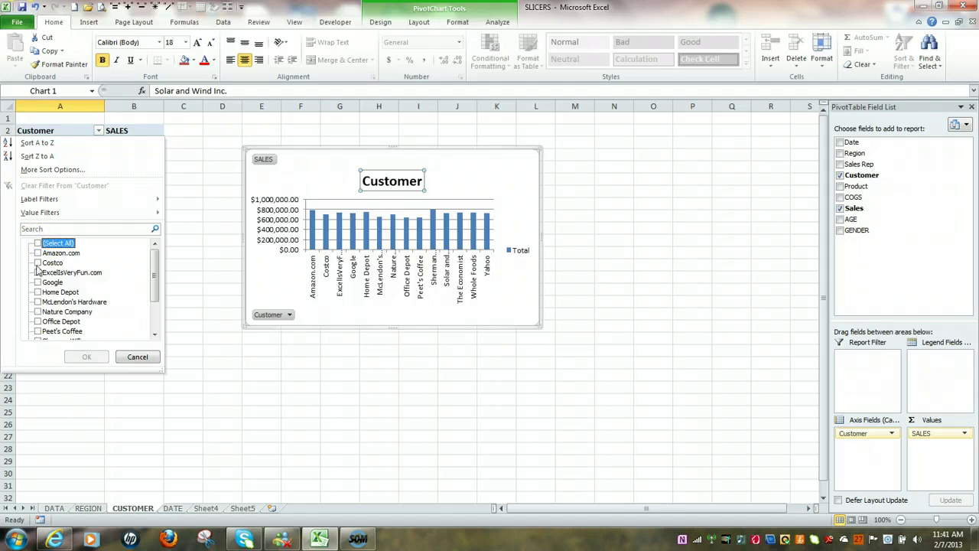
{"action": "left_click", "coordinate": [37, 253]}
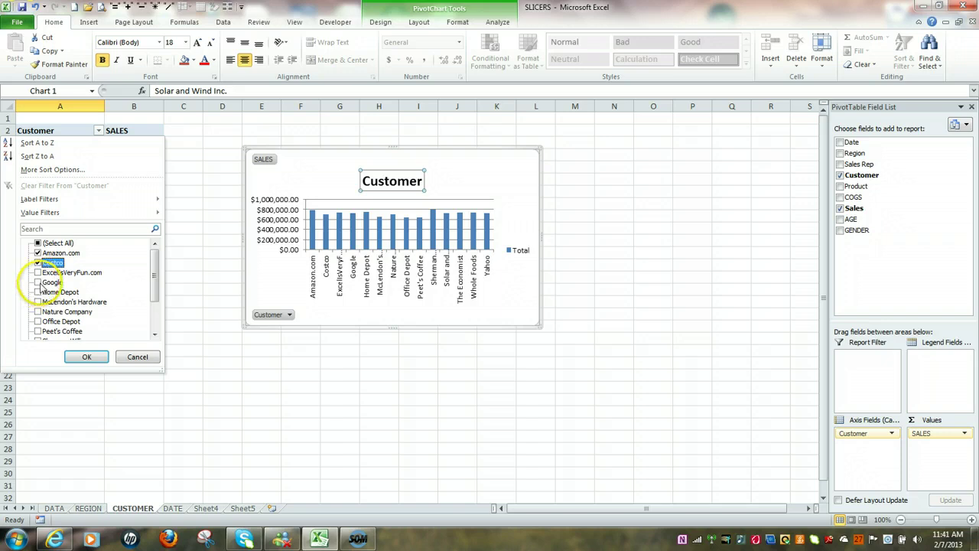
{"action": "left_click", "coordinate": [38, 283]}
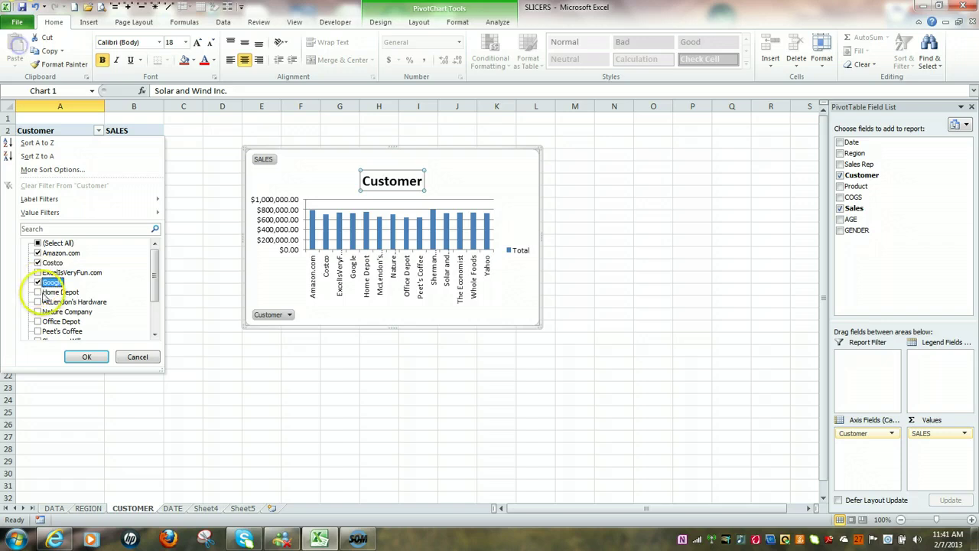
{"action": "left_click", "coordinate": [88, 357]}
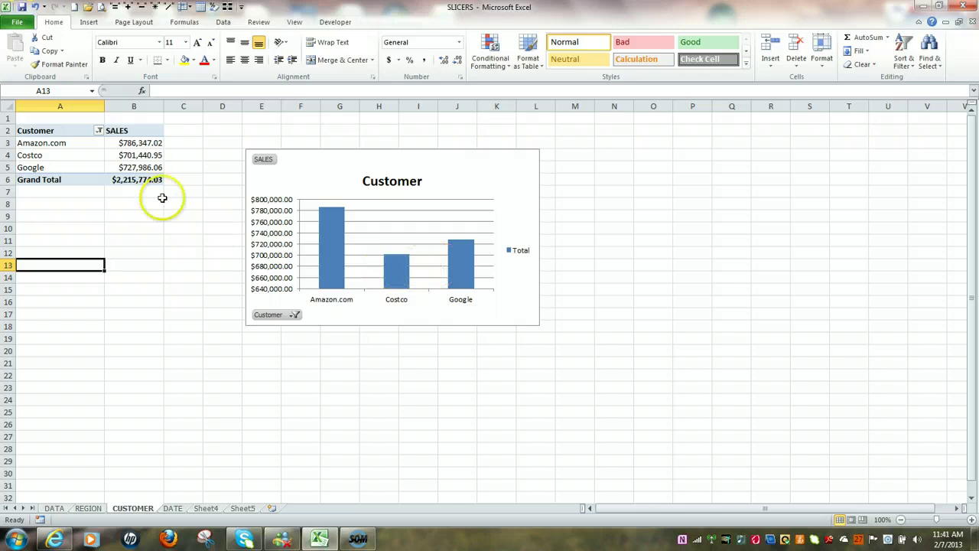
{"action": "left_click", "coordinate": [99, 131]}
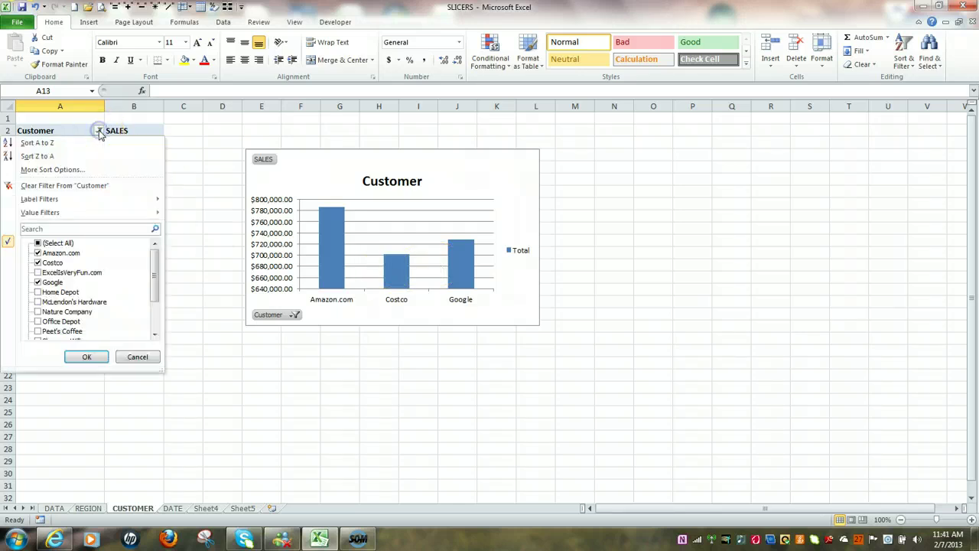
{"action": "left_click", "coordinate": [73, 185]}
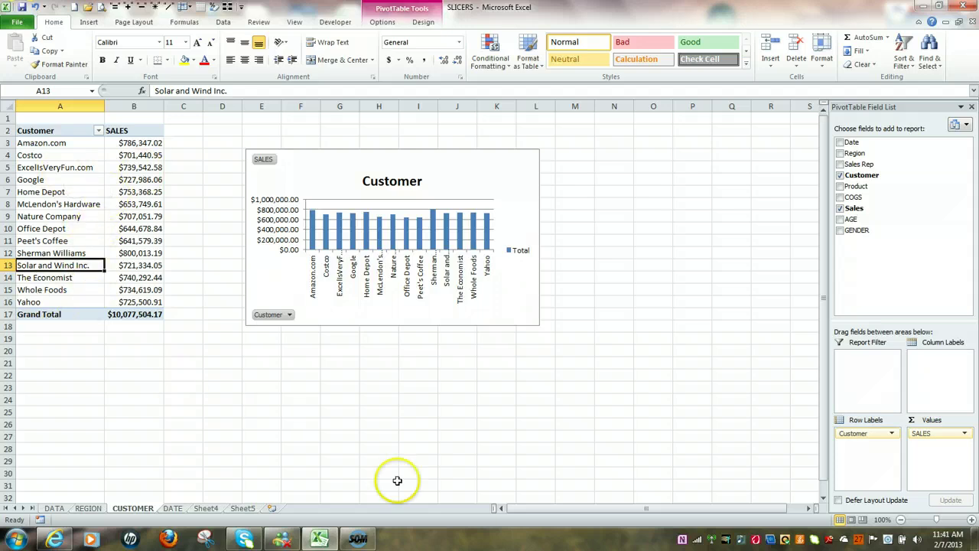
On the DATE sheet, replace Region with Date in the pivot table's row labels and autofit column A
{"action": "left_click", "coordinate": [173, 509]}
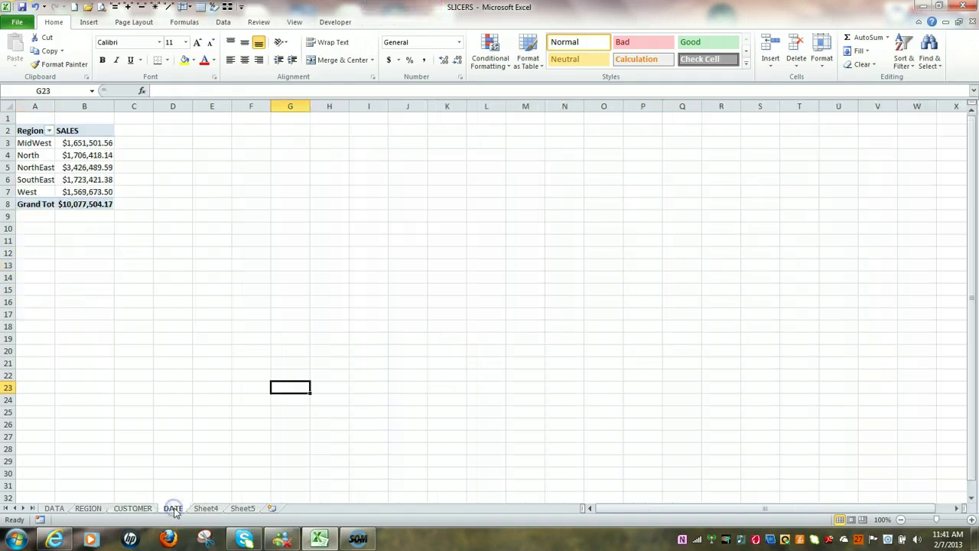
{"action": "left_click", "coordinate": [37, 154]}
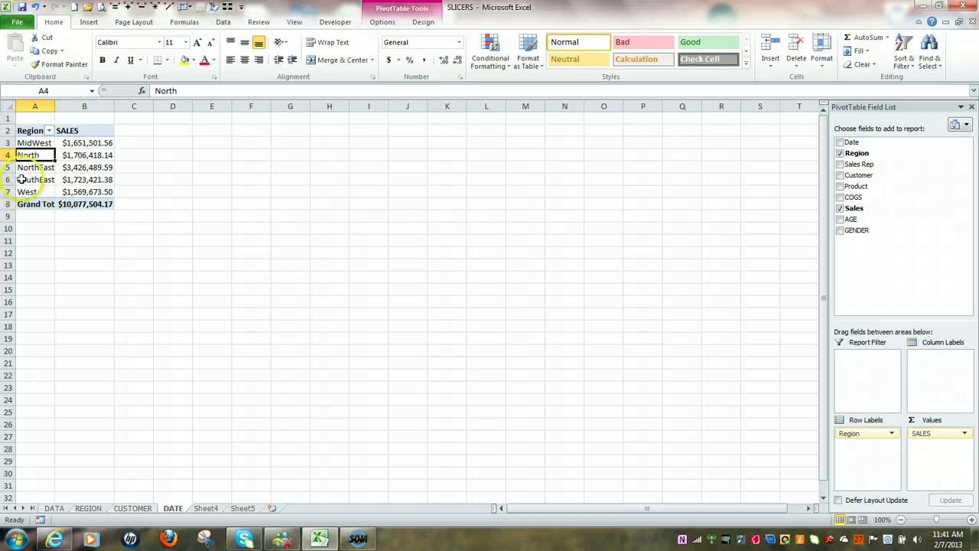
{"action": "double_click", "coordinate": [54, 106]}
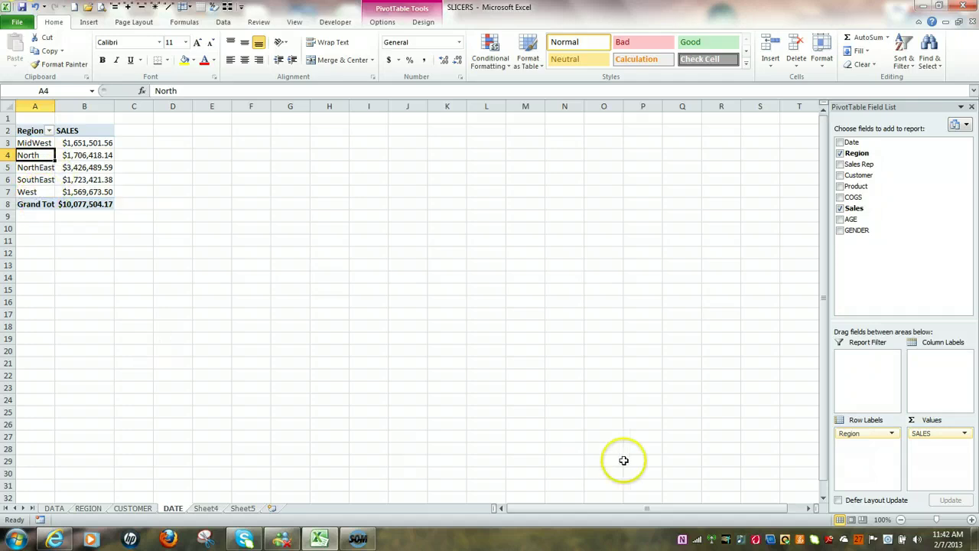
{"action": "left_click_drag", "start_coordinate": [864, 442], "coordinate": [691, 458]}
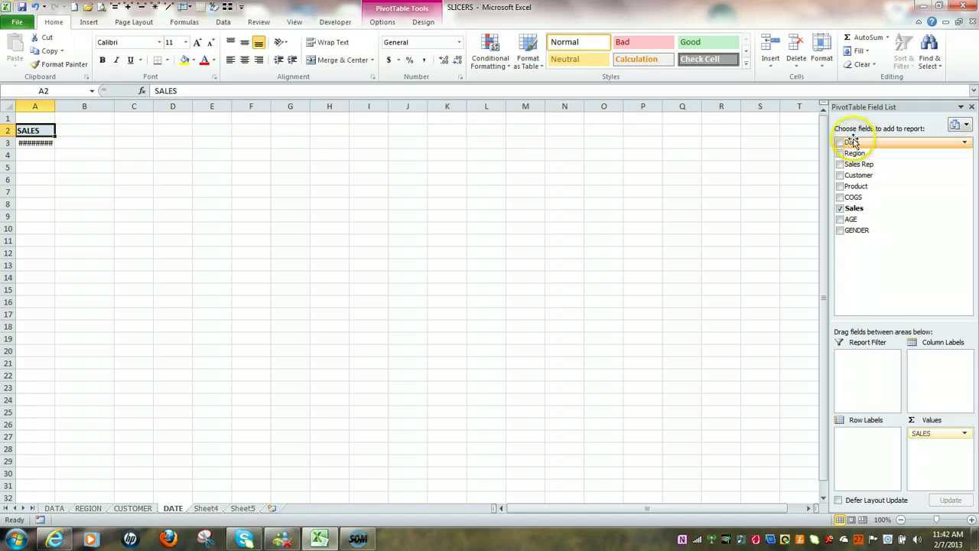
{"action": "left_click_drag", "start_coordinate": [851, 142], "coordinate": [861, 433]}
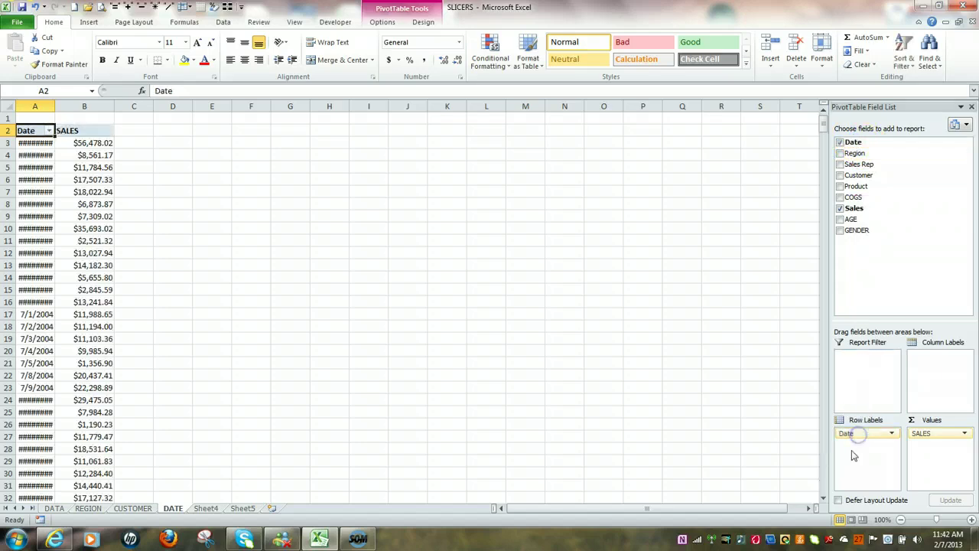
{"action": "double_click", "coordinate": [54, 105]}
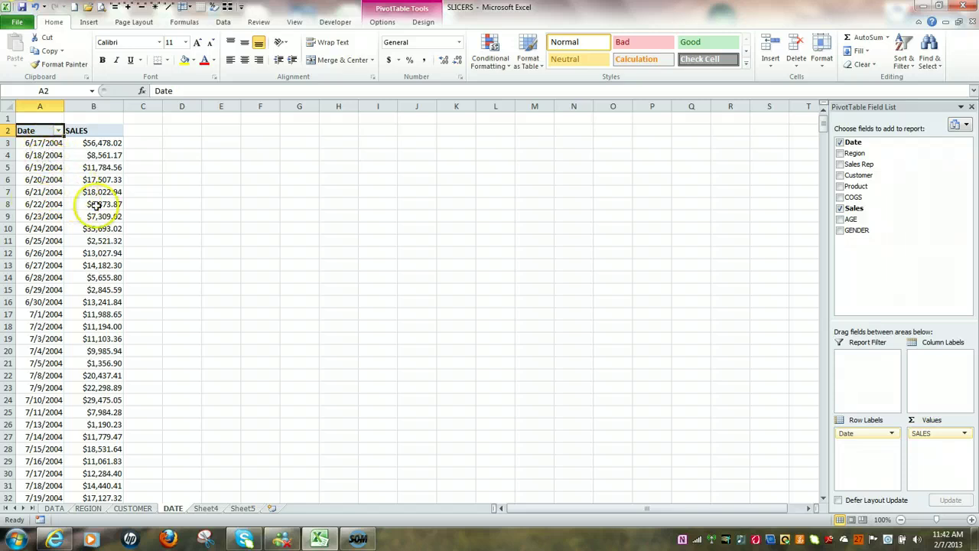
Examine the daily sales rows of the date pivot table down to the grand total and return to cell A1
{"action": "scroll", "coordinate": [55, 290], "scroll_direction": "down", "scroll_amount": 17}
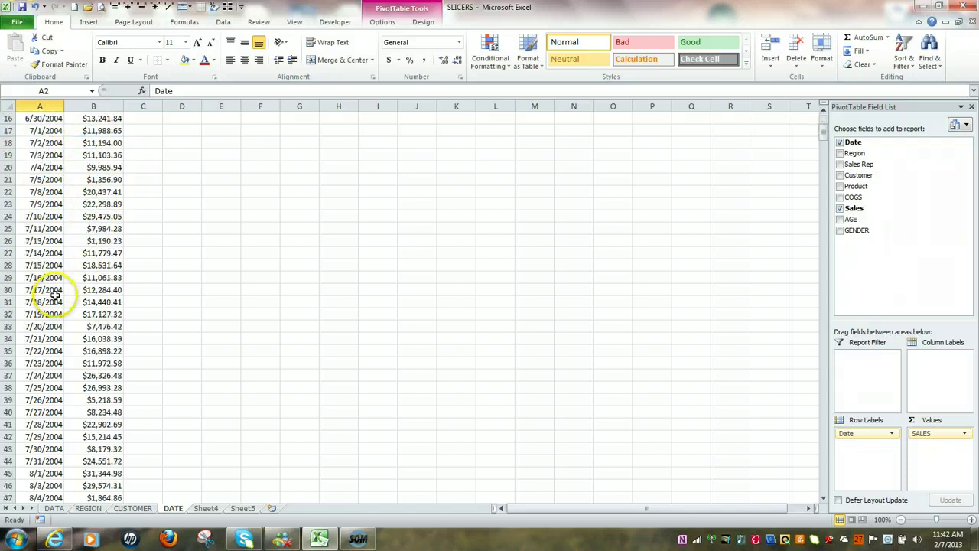
{"action": "scroll", "coordinate": [55, 298], "scroll_direction": "down", "scroll_amount": 20}
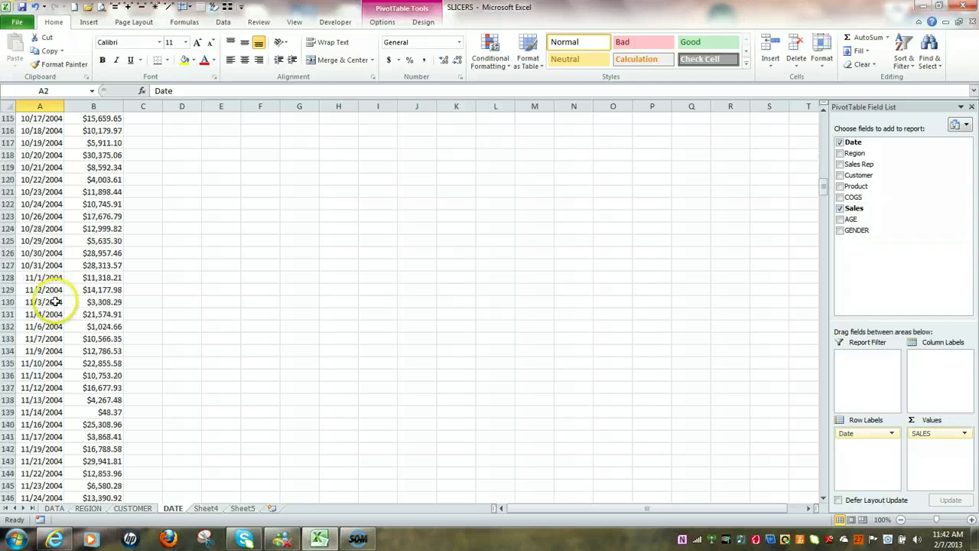
{"action": "scroll", "coordinate": [55, 307], "scroll_direction": "down", "scroll_amount": 20}
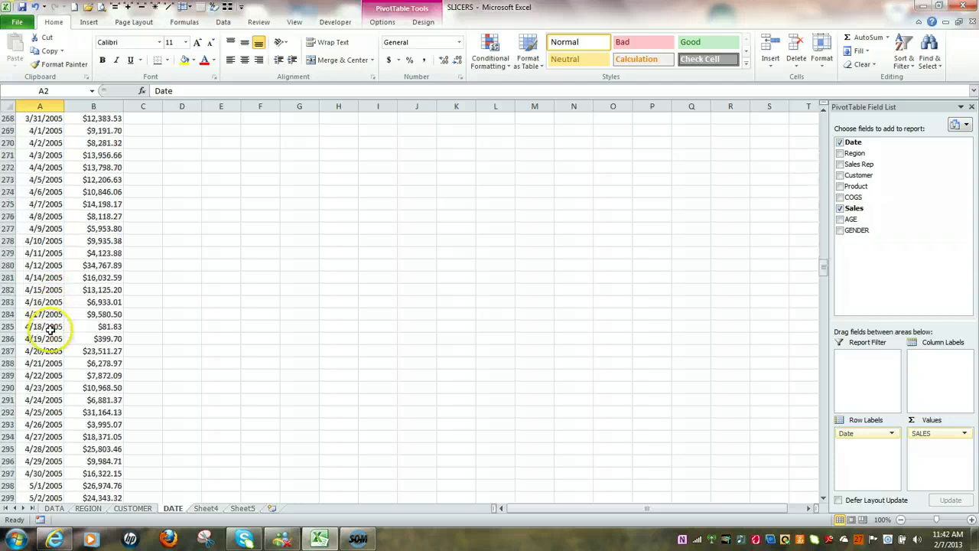
{"action": "scroll", "coordinate": [42, 350], "scroll_direction": "down", "scroll_amount": 20}
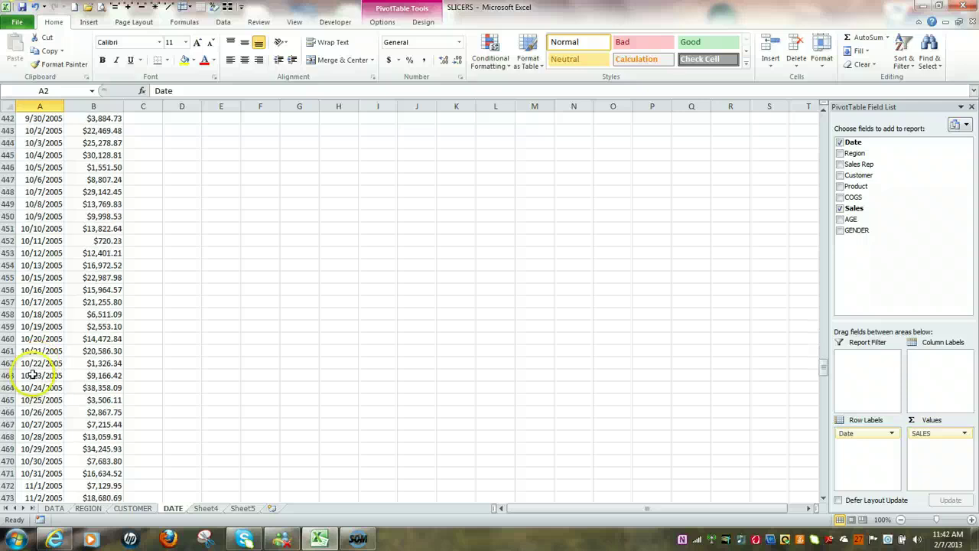
{"action": "scroll", "coordinate": [31, 380], "scroll_direction": "down", "scroll_amount": 20}
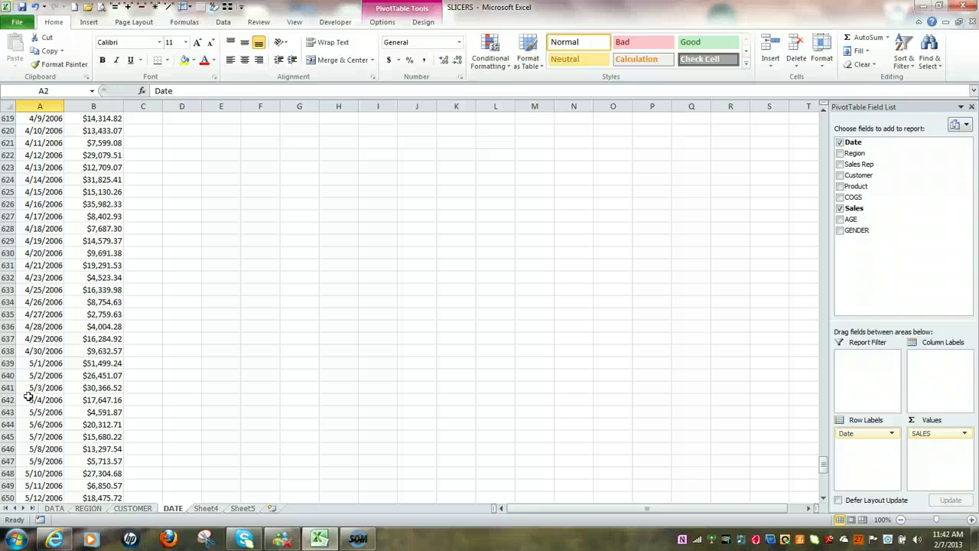
{"action": "key", "text": "ctrl+End"}
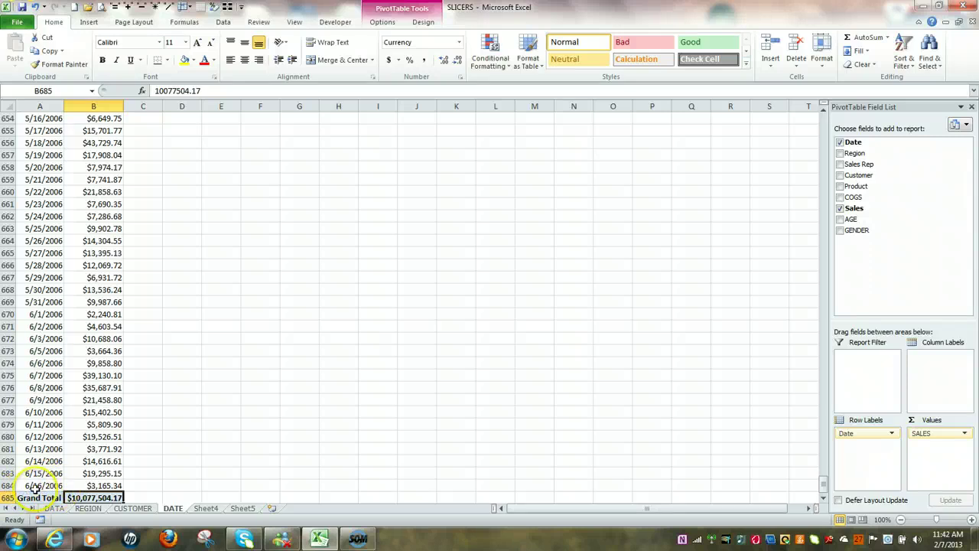
{"action": "double_click", "coordinate": [102, 499]}
{"action": "scroll", "coordinate": [190, 459], "scroll_direction": "up", "scroll_amount": 20}
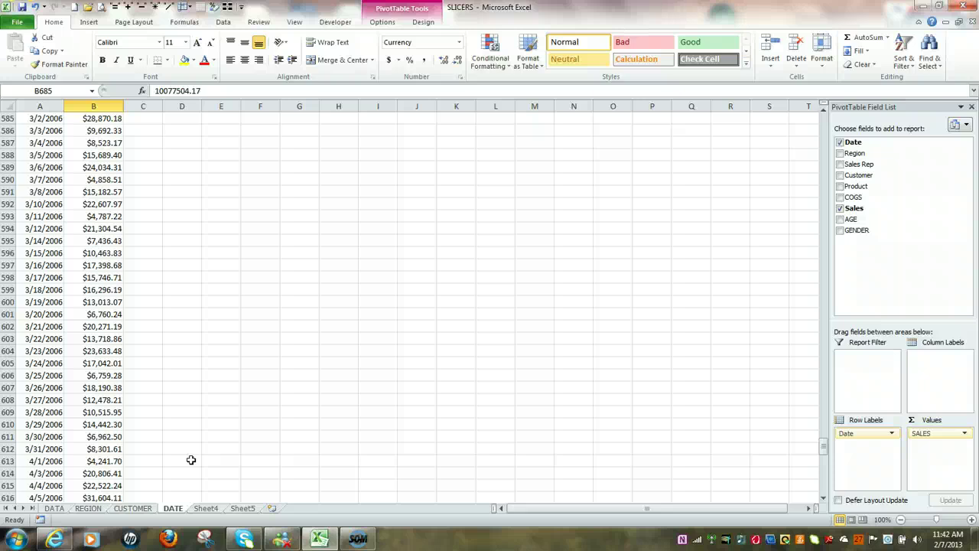
{"action": "key", "text": "ctrl+Home"}
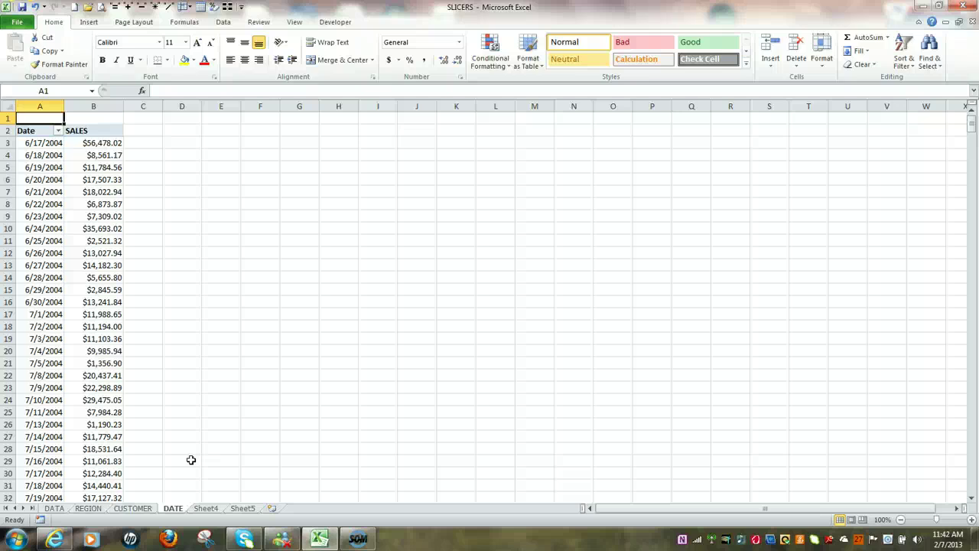
Group the pivot table's dates by Months and Years, and autofit the SALES column
{"action": "left_click", "coordinate": [48, 143]}
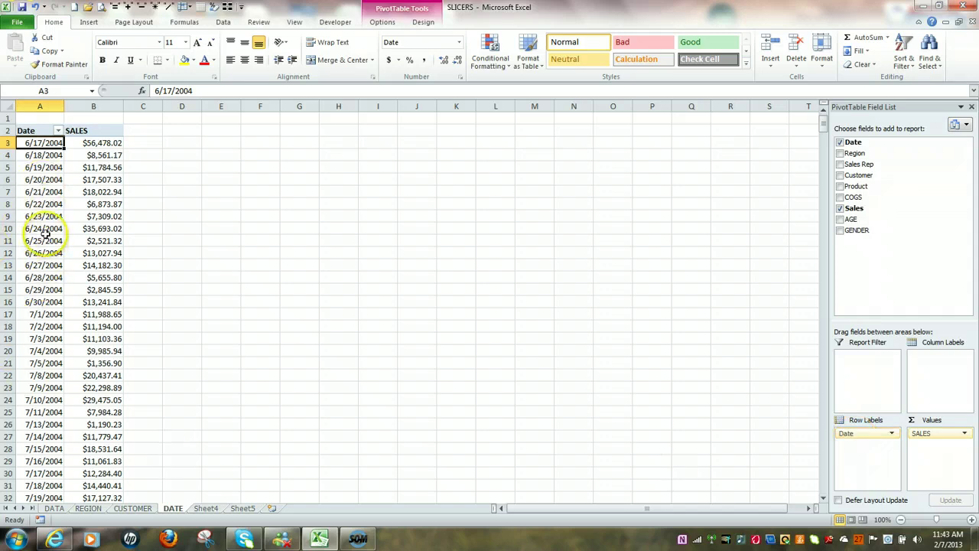
{"action": "right_click", "coordinate": [41, 143]}
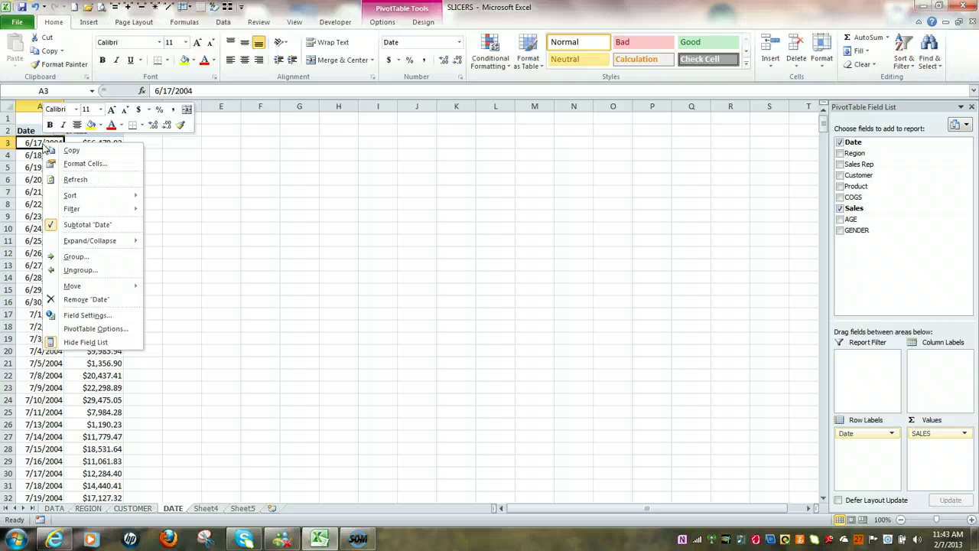
{"action": "left_click", "coordinate": [71, 257]}
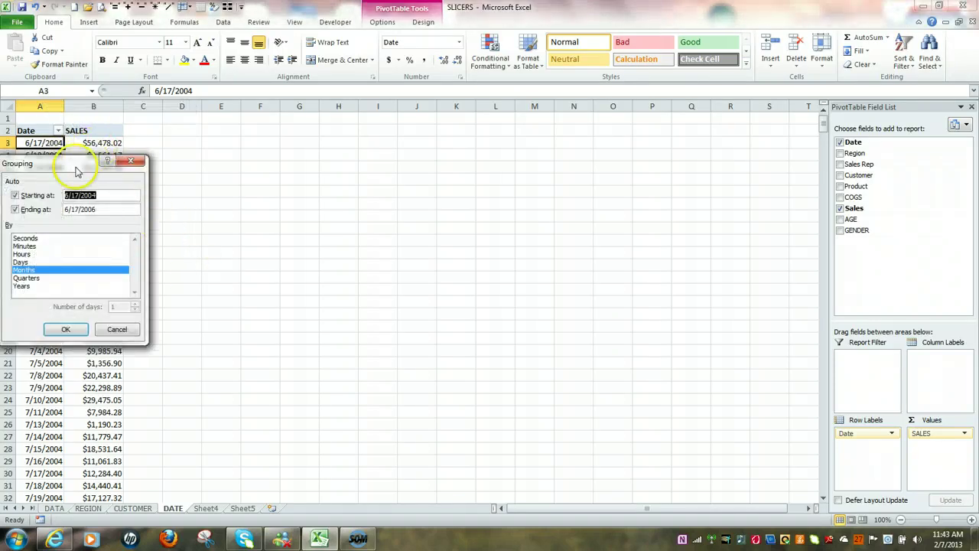
{"action": "left_click_drag", "start_coordinate": [79, 168], "coordinate": [307, 166]}
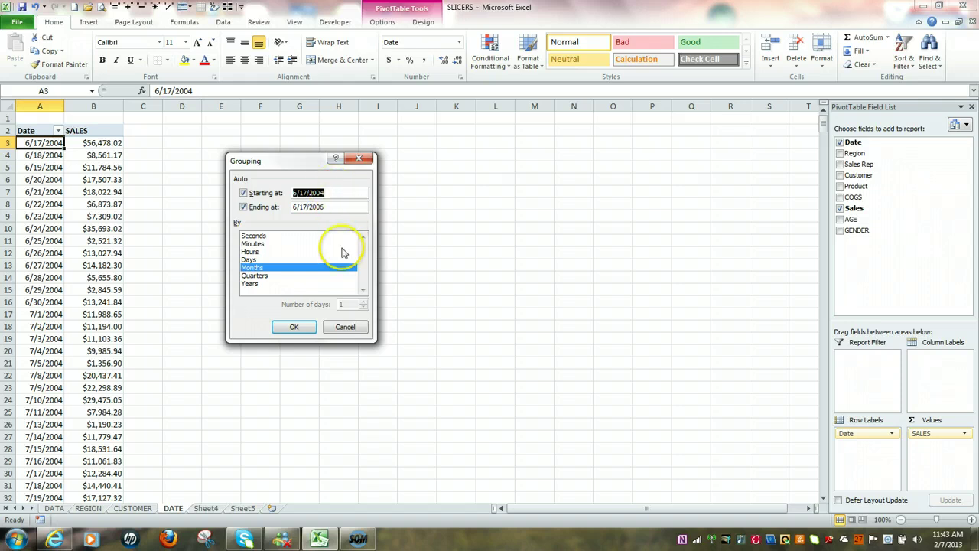
{"action": "left_click", "coordinate": [253, 286]}
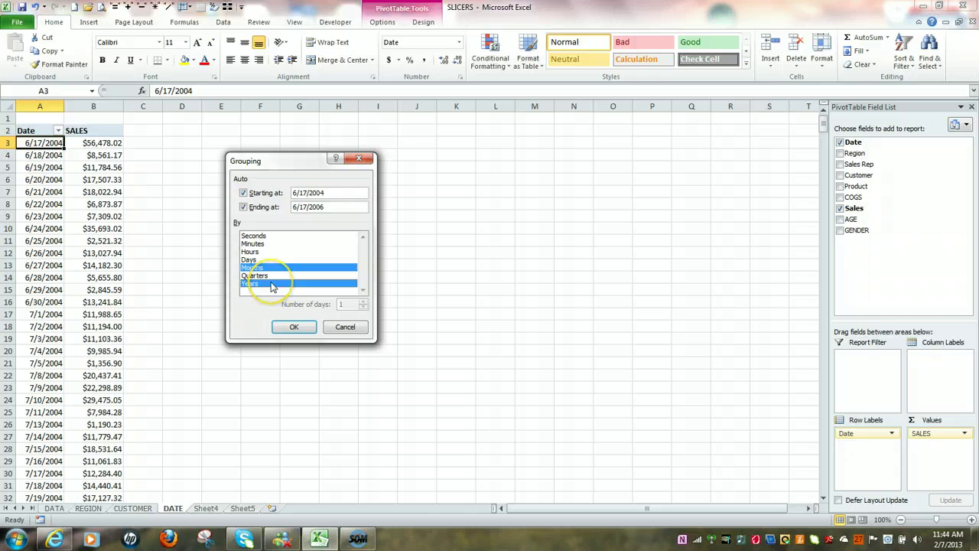
{"action": "left_click", "coordinate": [295, 328]}
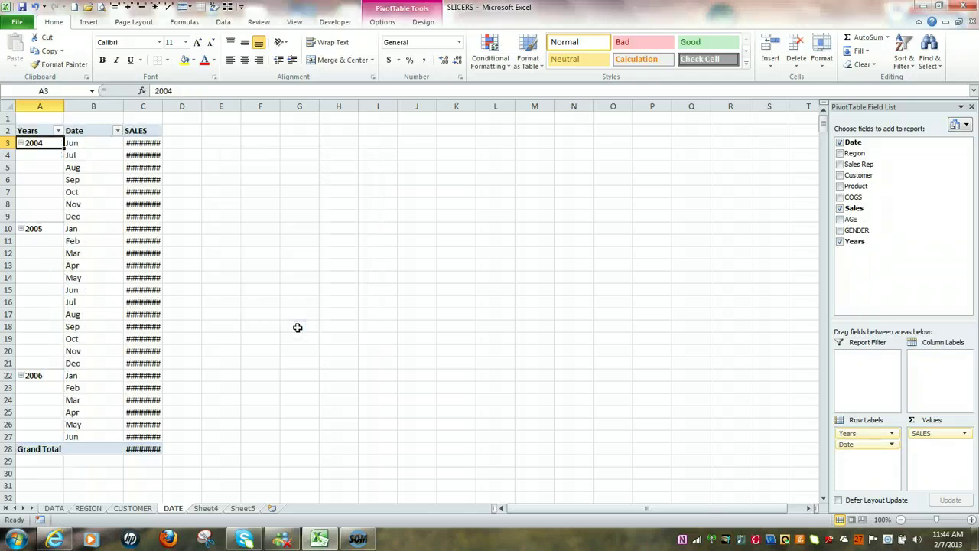
{"action": "double_click", "coordinate": [163, 105]}
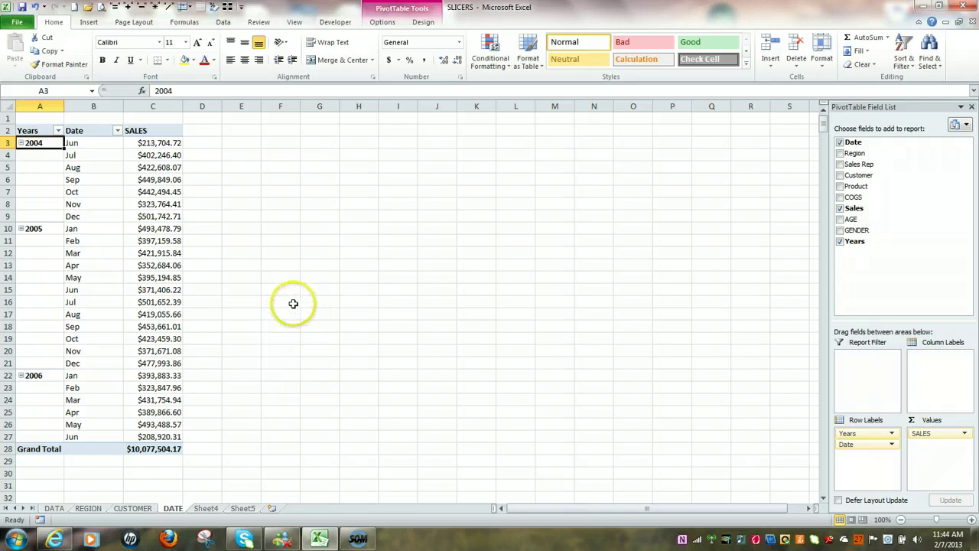
Insert a column pivot chart from the grouped date pivot table and place it beside the table, starting around row 5
{"action": "left_click", "coordinate": [71, 241]}
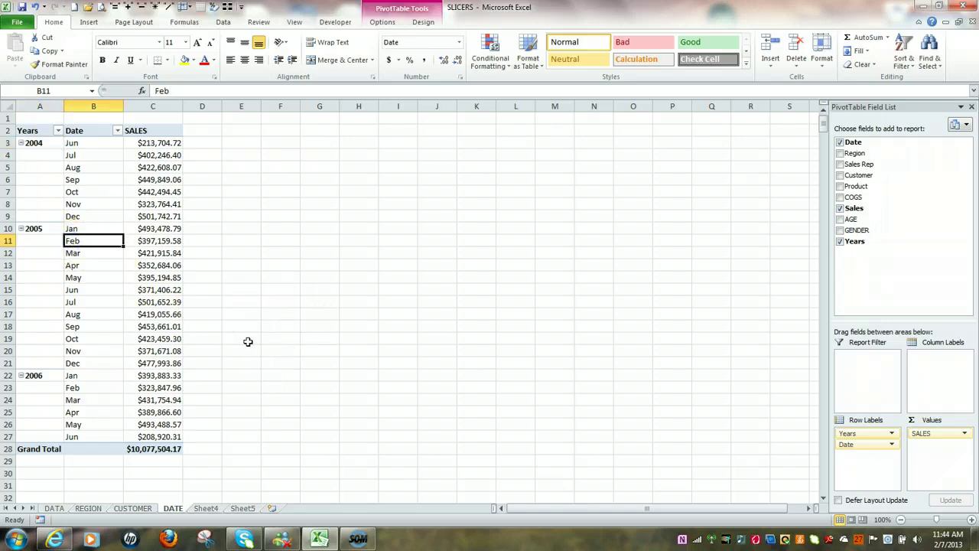
{"action": "key", "text": "alt+F1"}
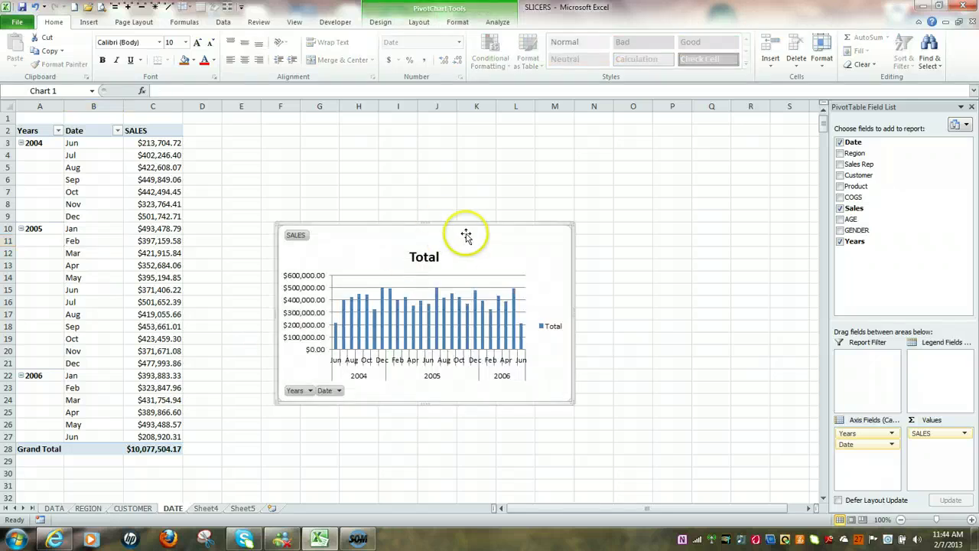
{"action": "left_click_drag", "start_coordinate": [469, 228], "coordinate": [481, 175]}
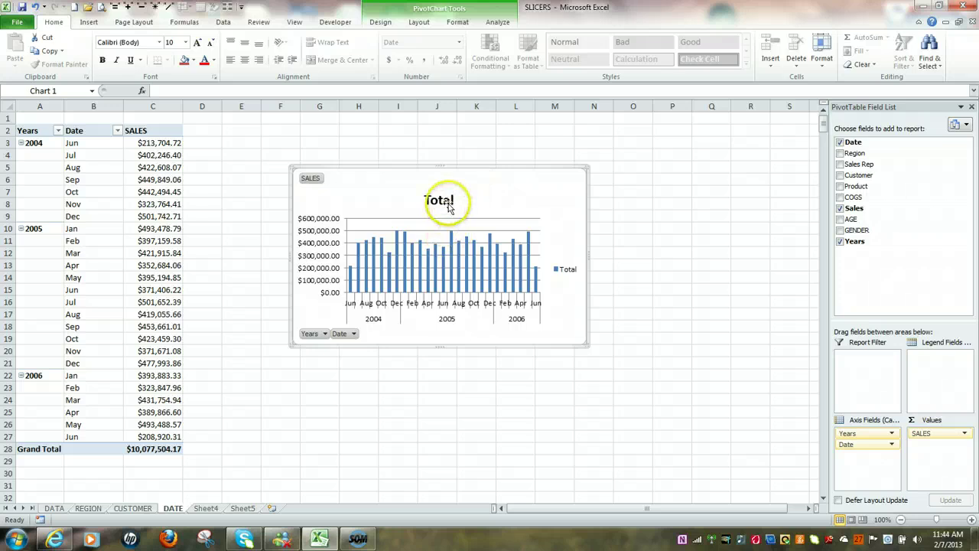
Change the pivot chart's title to Sales by Year
{"action": "left_click", "coordinate": [446, 203]}
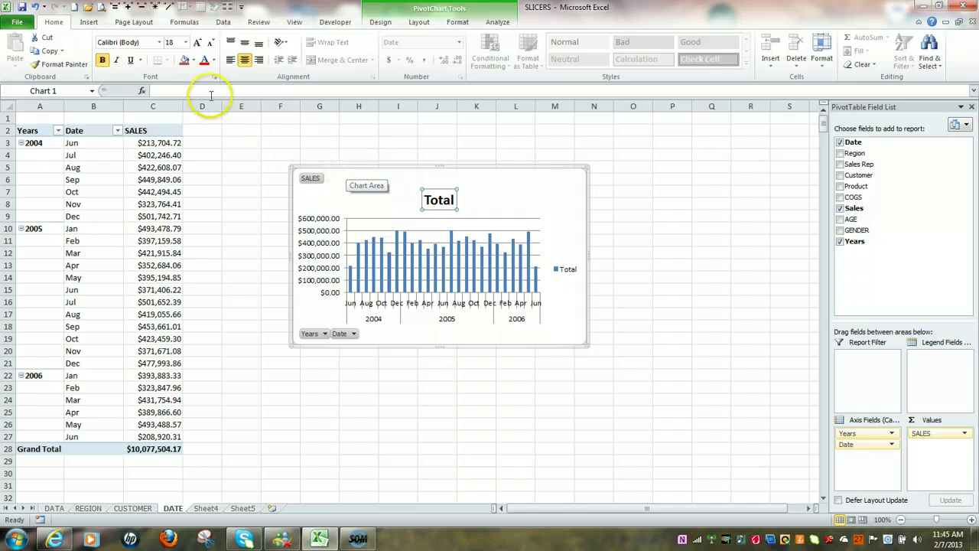
{"action": "left_click", "coordinate": [426, 199]}
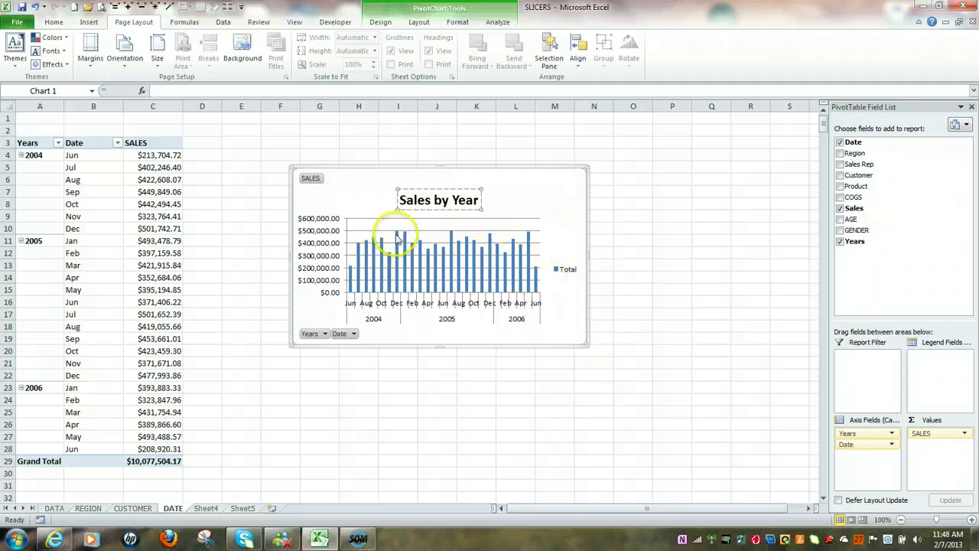
{"action": "left_click", "coordinate": [506, 235]}
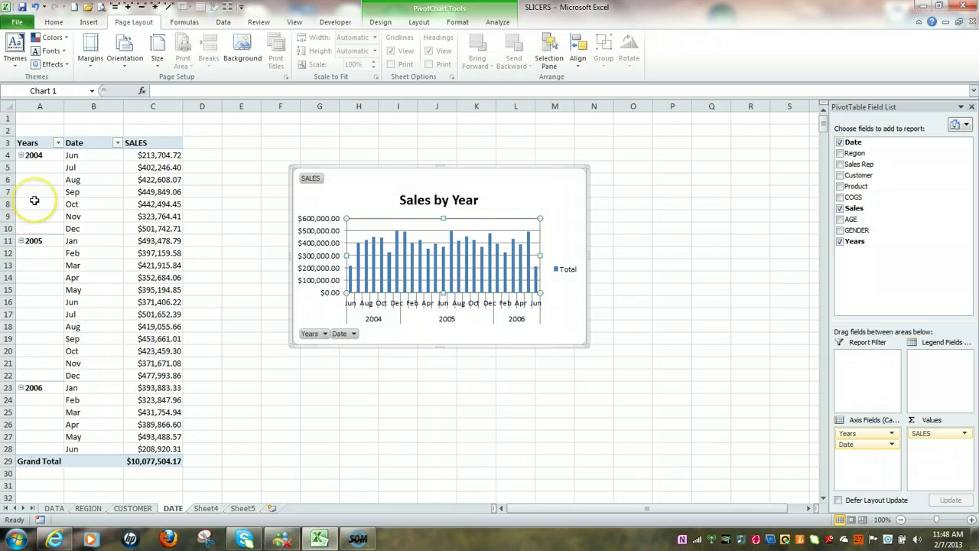
Filter the pivot table's Years field to only 2004 and delete the chart's legend
{"action": "left_click", "coordinate": [58, 143]}
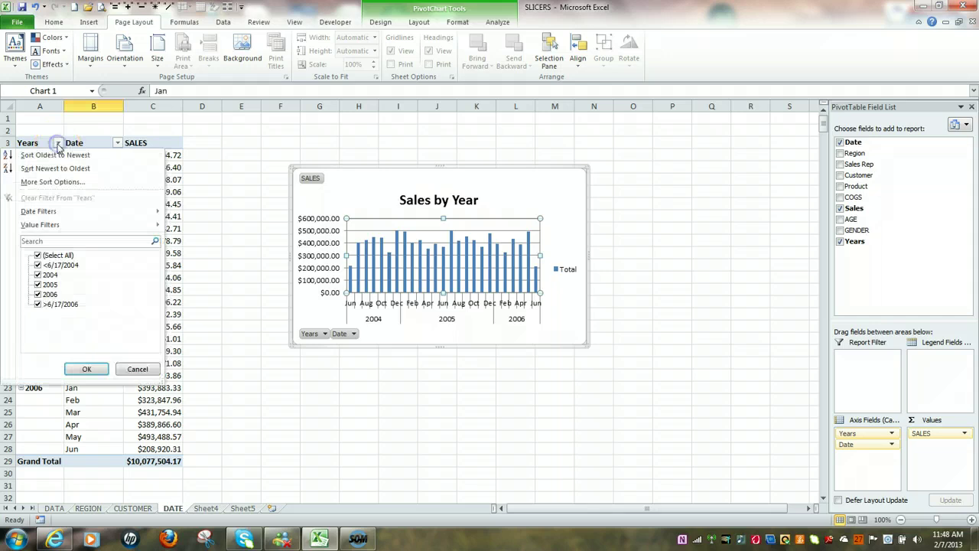
{"action": "left_click", "coordinate": [36, 259]}
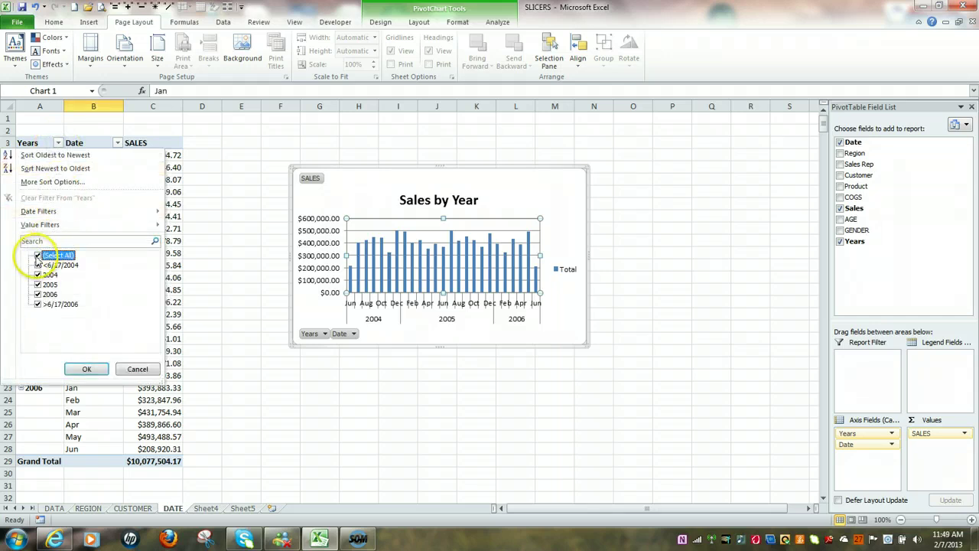
{"action": "left_click", "coordinate": [37, 255]}
{"action": "left_click", "coordinate": [38, 275]}
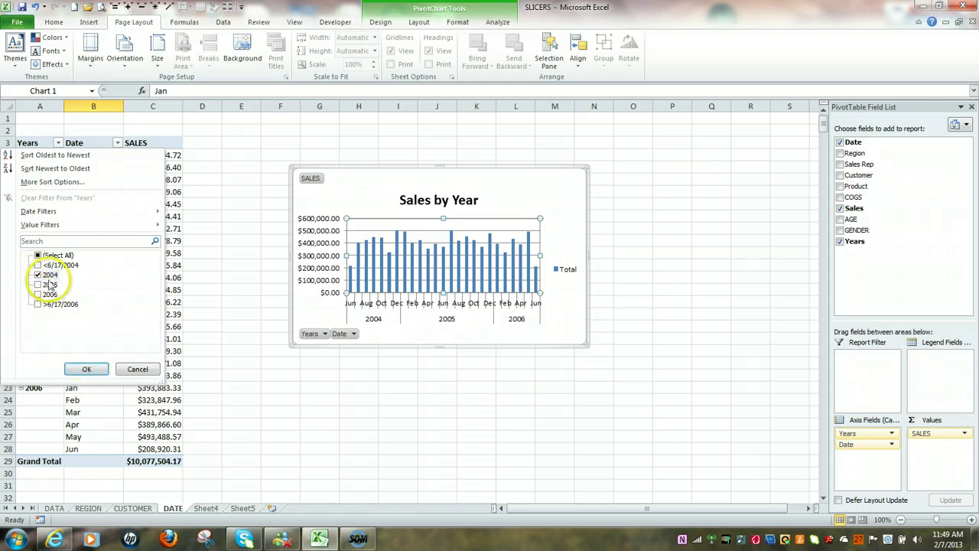
{"action": "left_click", "coordinate": [86, 368]}
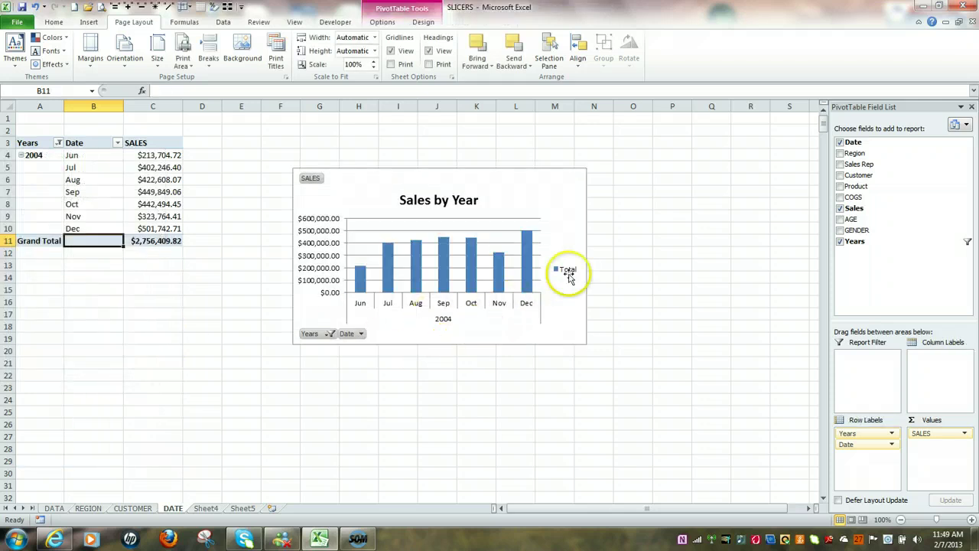
{"action": "left_click", "coordinate": [570, 272]}
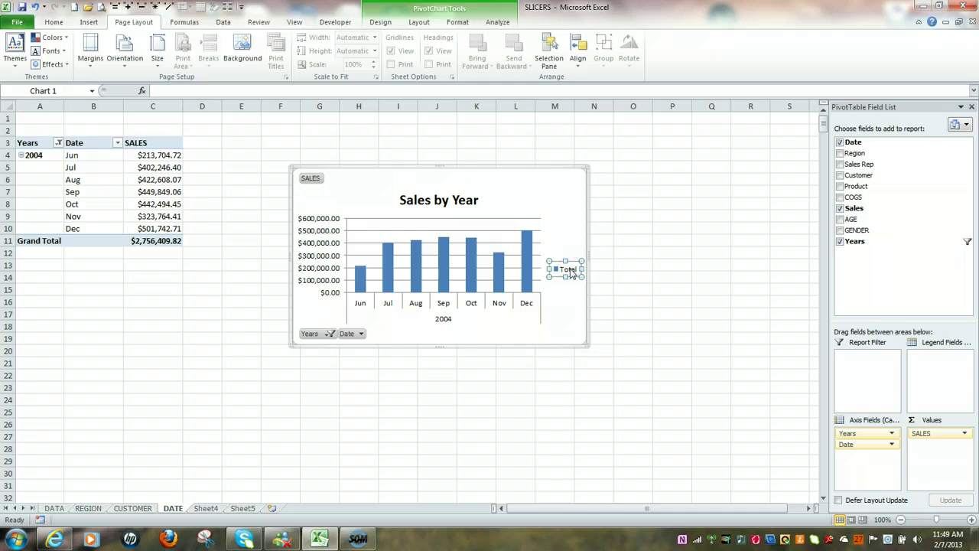
{"action": "key", "text": "Delete"}
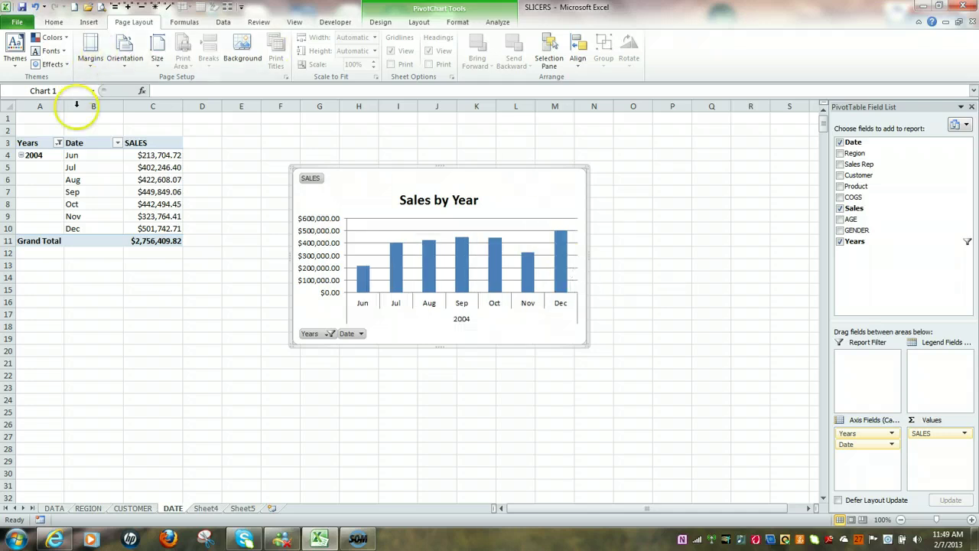
Filter the pivot table's Years field to only 2005, and clear that filter again
{"action": "left_click", "coordinate": [59, 143]}
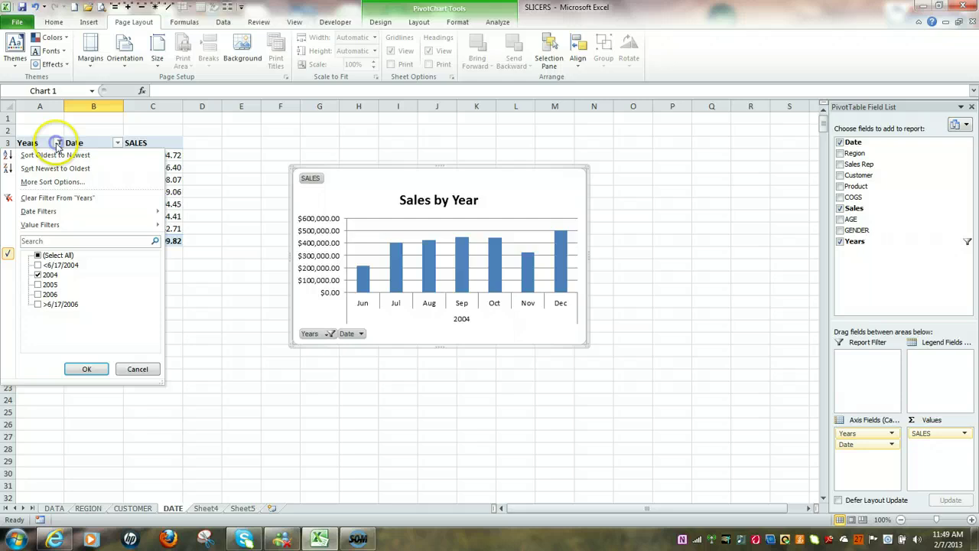
{"action": "left_click", "coordinate": [36, 256]}
{"action": "left_click", "coordinate": [37, 256]}
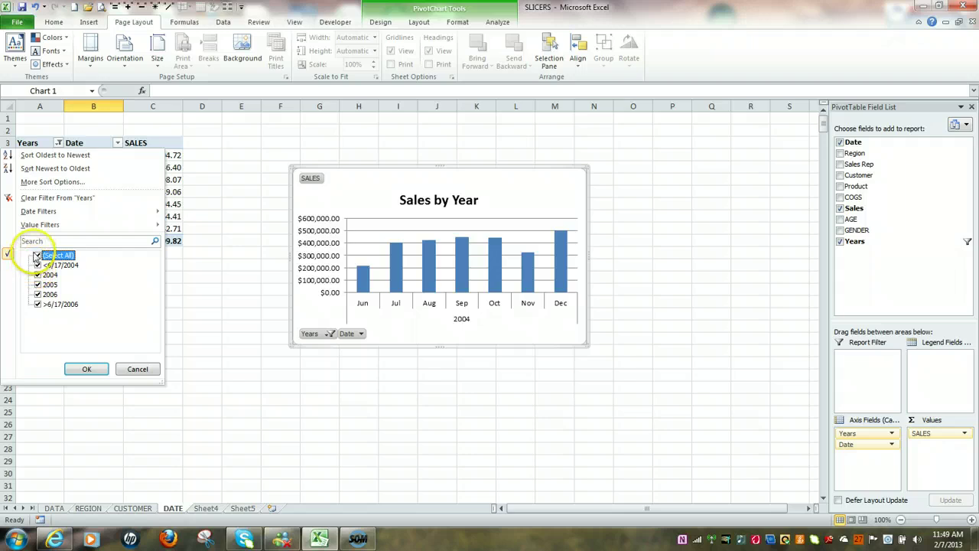
{"action": "left_click", "coordinate": [37, 255]}
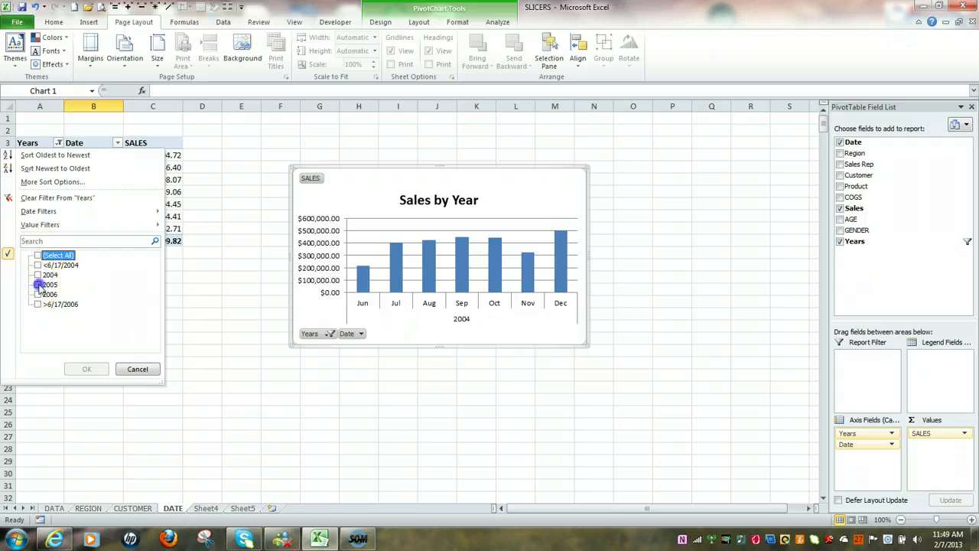
{"action": "left_click", "coordinate": [39, 284]}
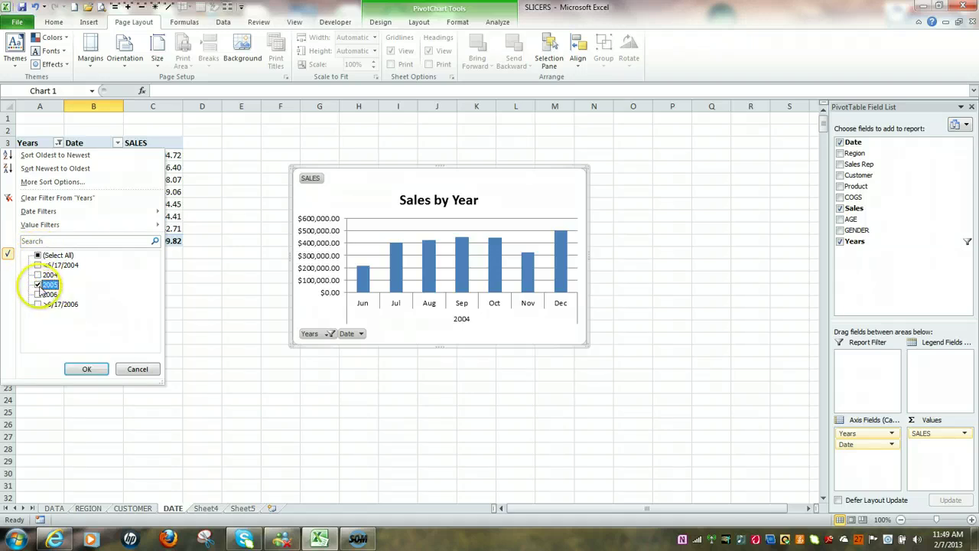
{"action": "left_click", "coordinate": [83, 368]}
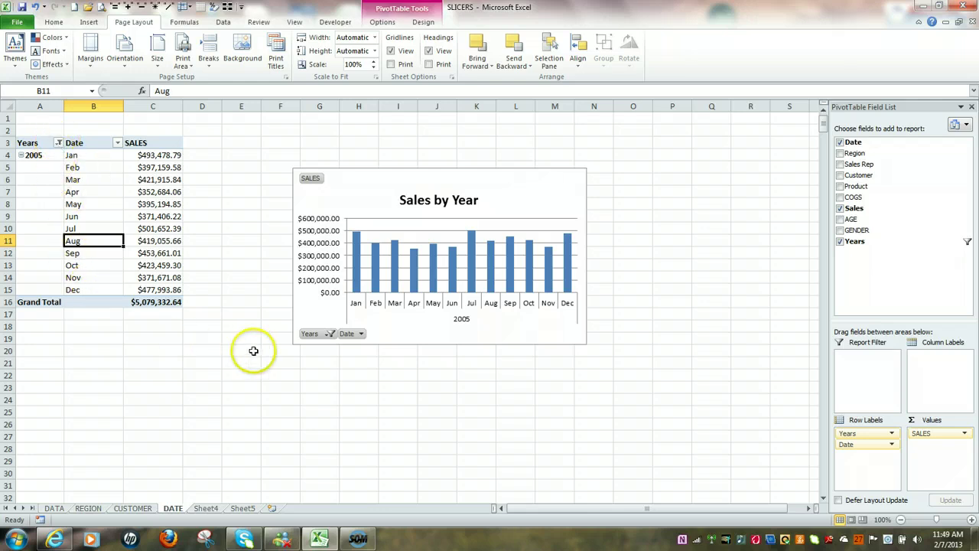
{"action": "left_click", "coordinate": [59, 144]}
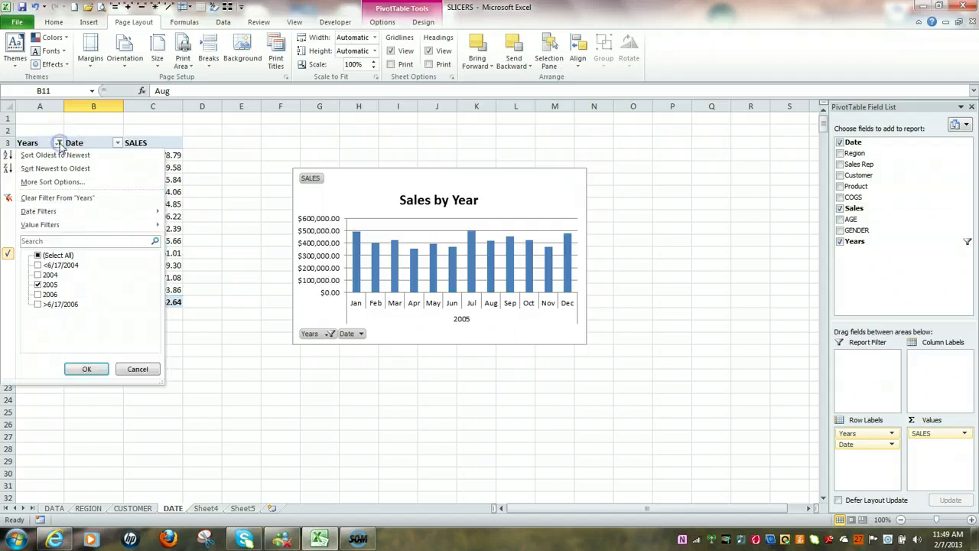
{"action": "left_click", "coordinate": [57, 197]}
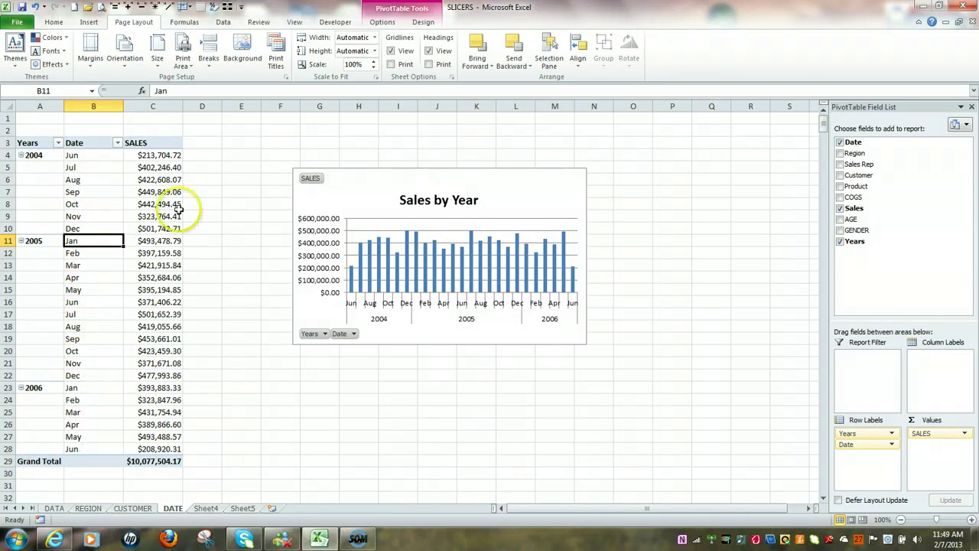
Name the pivot table on the DATE sheet date
{"action": "left_click", "coordinate": [382, 22]}
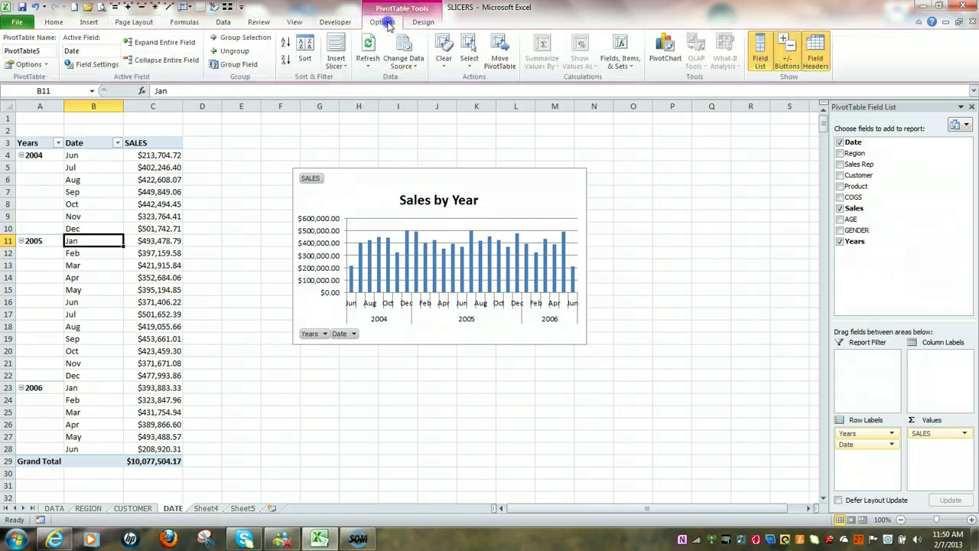
{"action": "left_click", "coordinate": [42, 51]}
{"action": "left_click", "coordinate": [70, 191]}
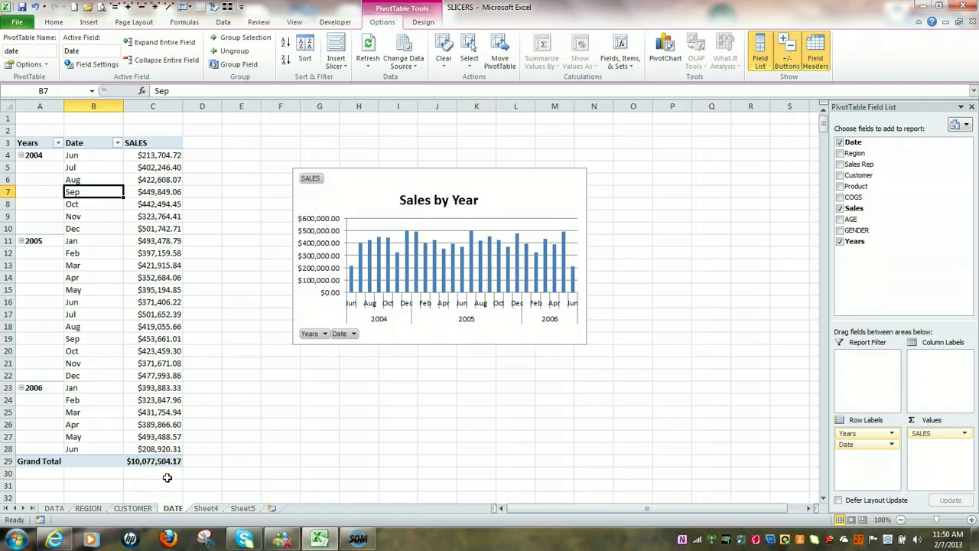
Copy the date pivot table in A2:C29 and paste it into cell A1 of Sheet4
{"action": "key", "text": "alt"}
{"action": "key", "text": "p"}
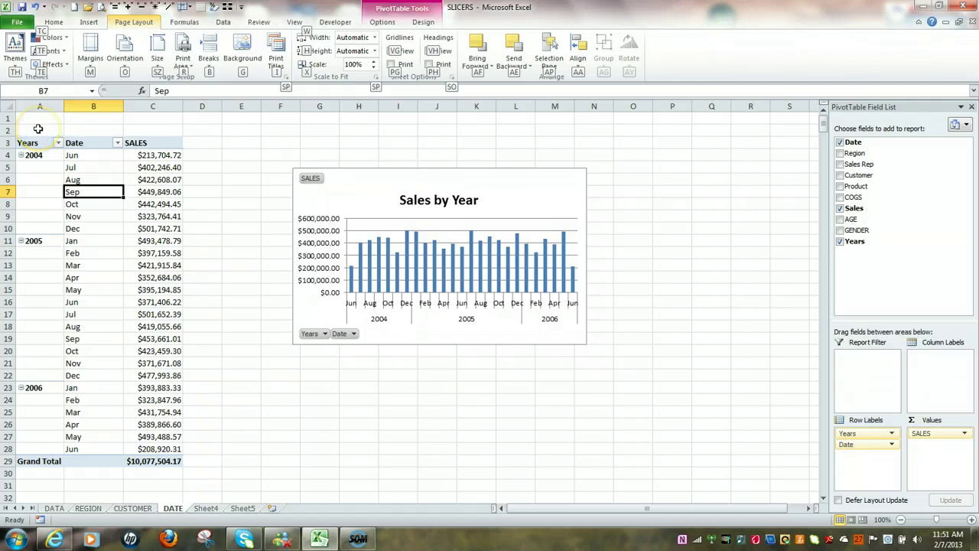
{"action": "left_click_drag", "start_coordinate": [37, 128], "coordinate": [141, 459]}
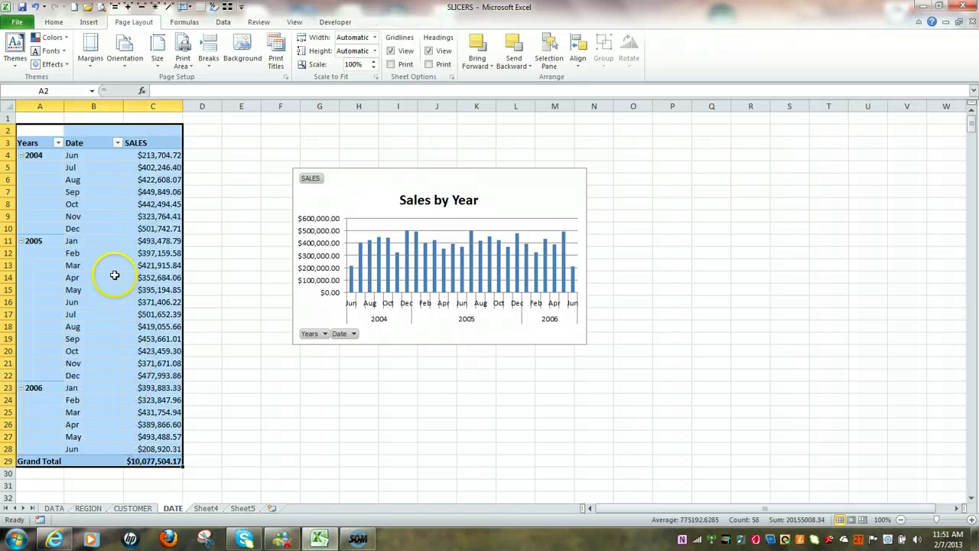
{"action": "right_click", "coordinate": [110, 264]}
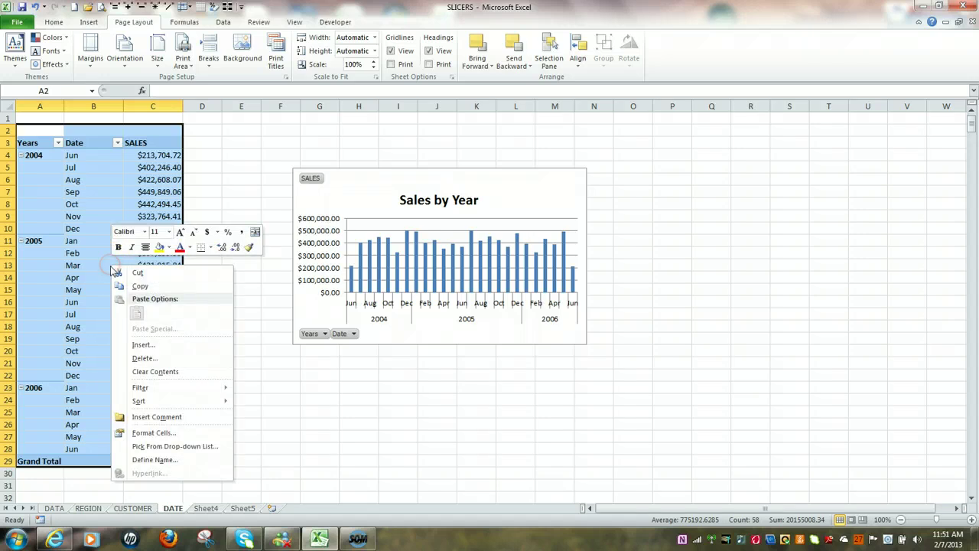
{"action": "left_click", "coordinate": [140, 287]}
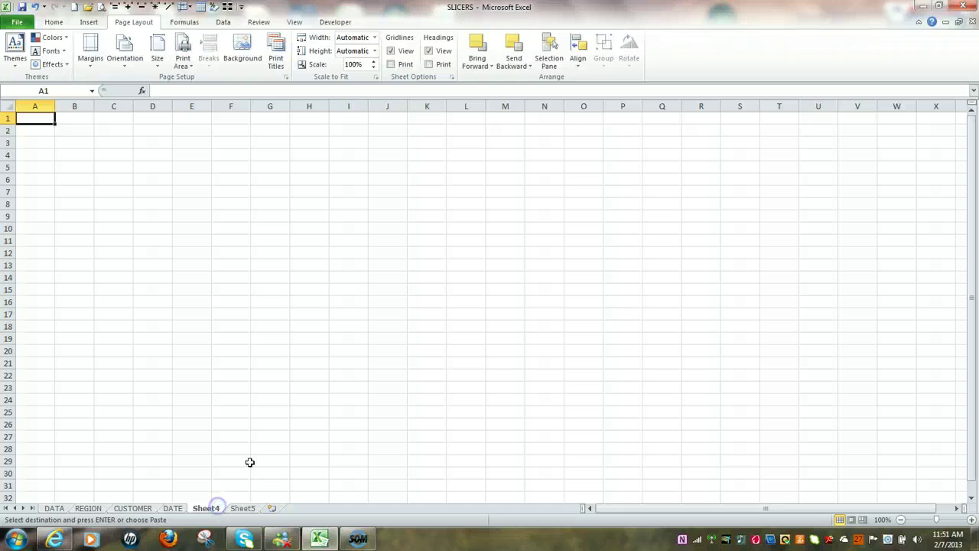
{"action": "right_click", "coordinate": [37, 119]}
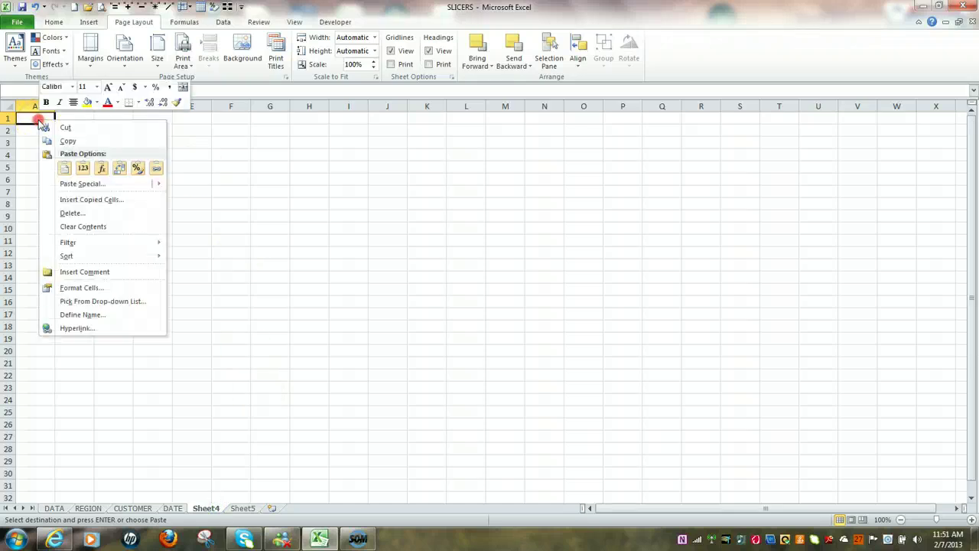
{"action": "left_click", "coordinate": [64, 167]}
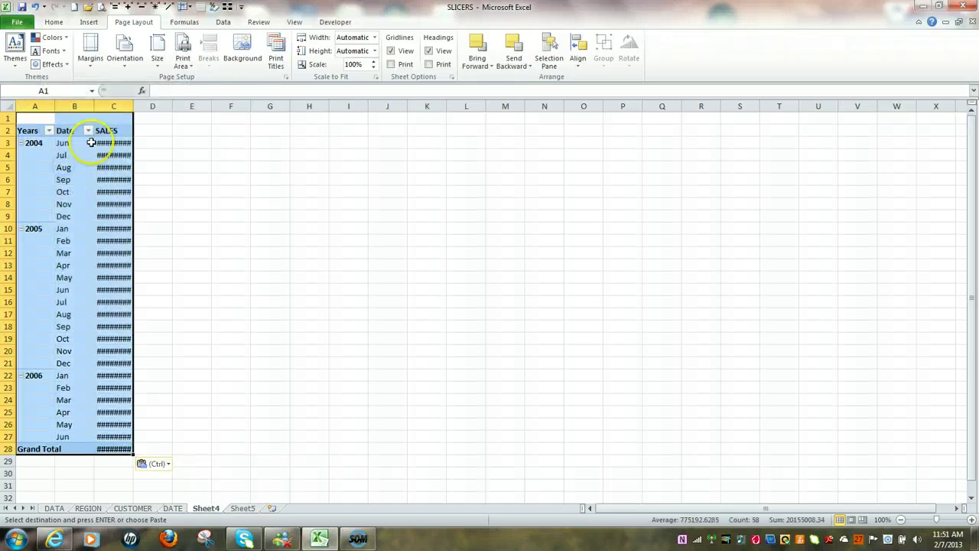
Autofit columns A to C of the pasted pivot table and rename Sheet4 as gender
{"action": "double_click", "coordinate": [132, 104]}
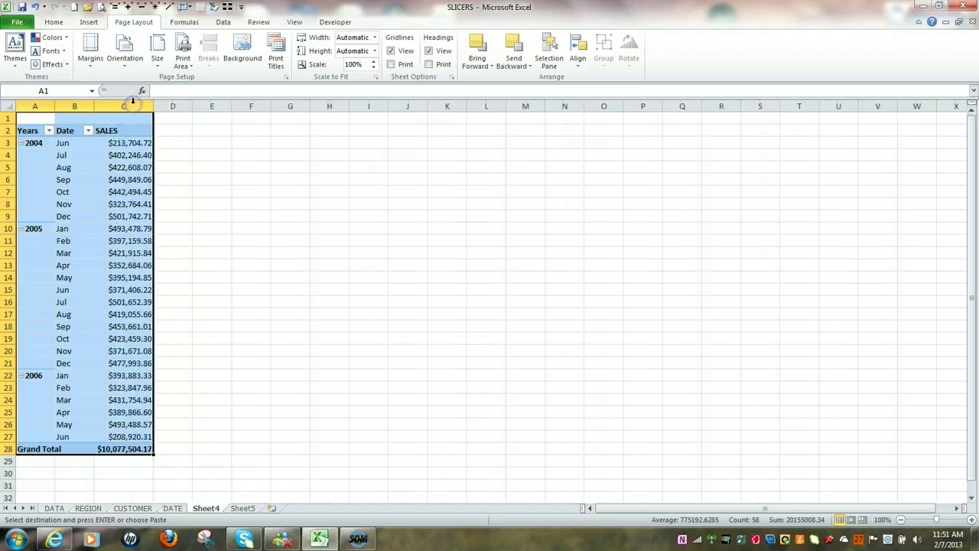
{"action": "double_click", "coordinate": [94, 105]}
{"action": "double_click", "coordinate": [55, 104]}
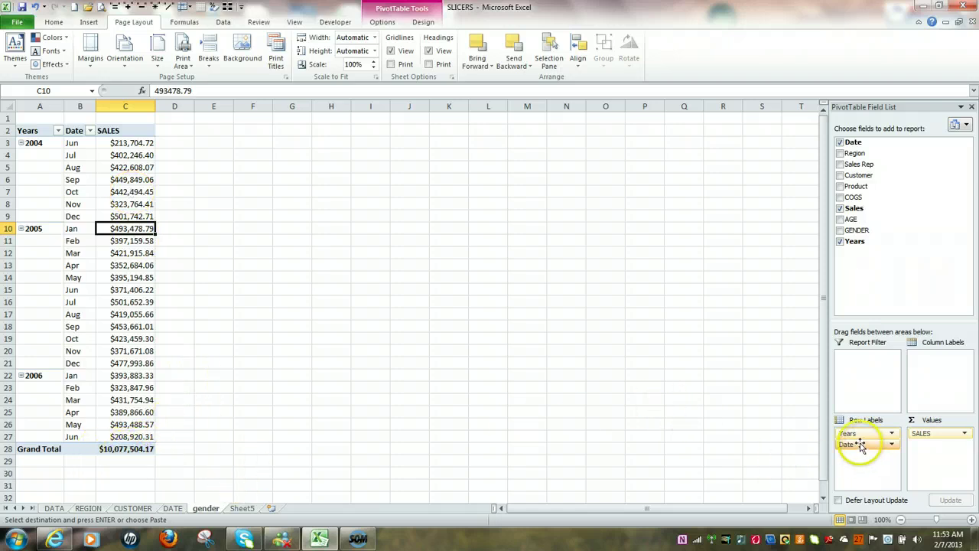
On the gender sheet, replace Years and Date with GENDER in the pivot table's row labels and autofit column B
{"action": "left_click_drag", "start_coordinate": [860, 447], "coordinate": [763, 436]}
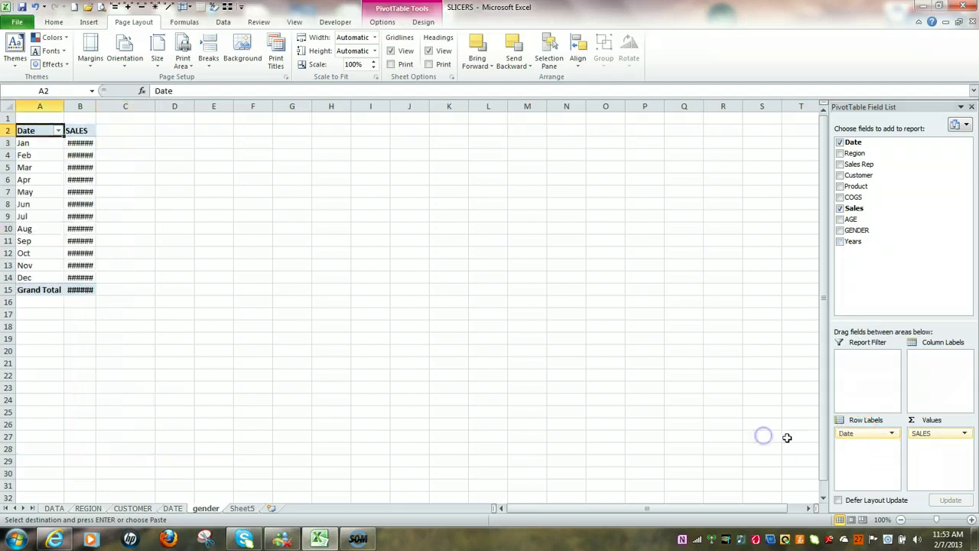
{"action": "left_click_drag", "start_coordinate": [844, 433], "coordinate": [739, 429]}
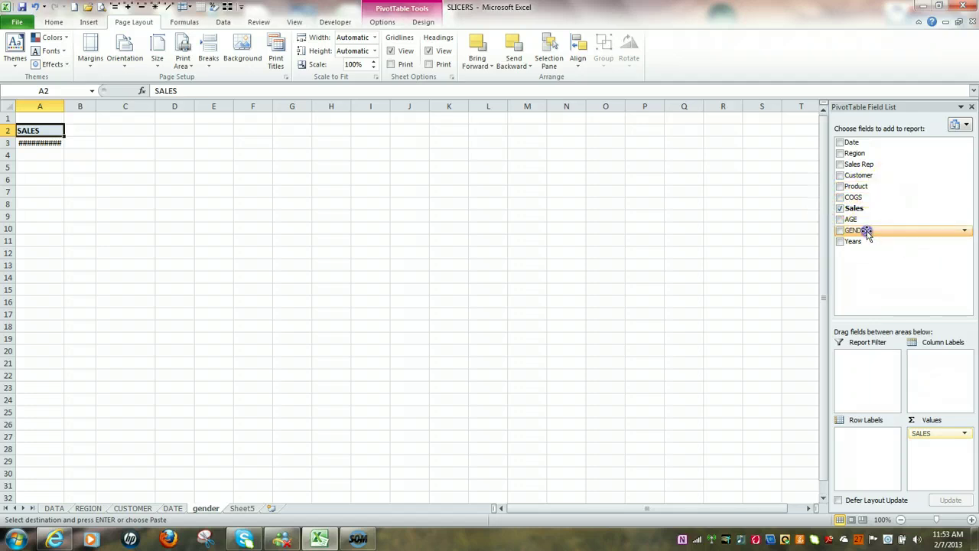
{"action": "left_click_drag", "start_coordinate": [867, 235], "coordinate": [854, 439]}
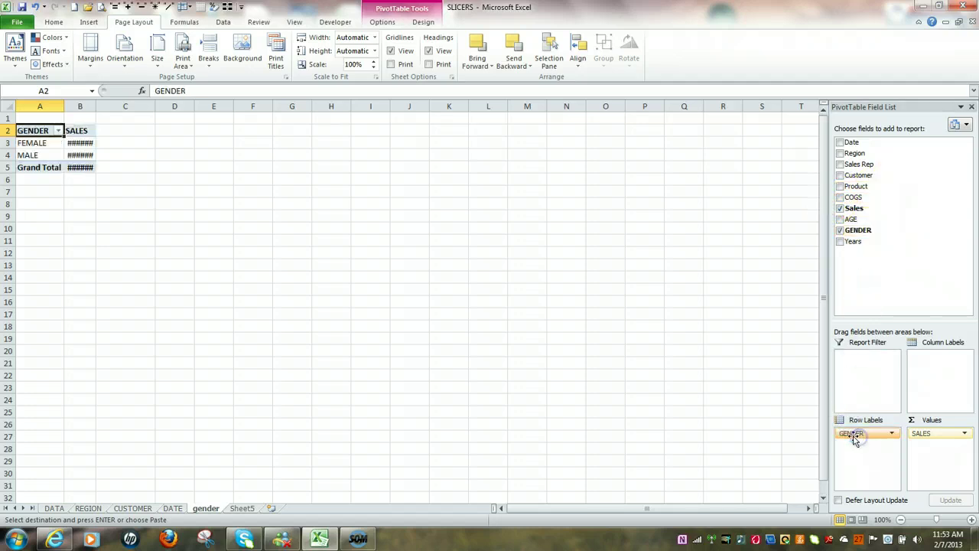
{"action": "left_click_drag", "start_coordinate": [96, 105], "coordinate": [95, 106]}
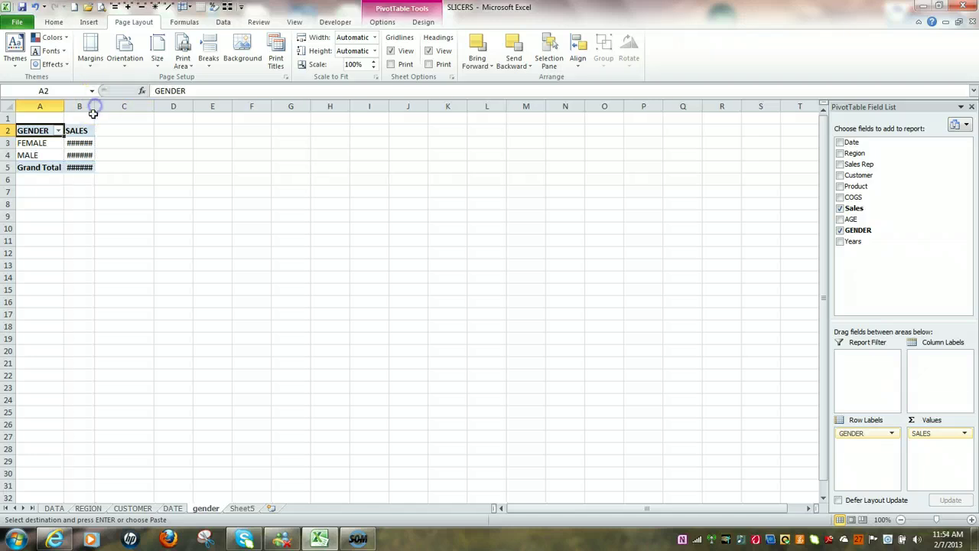
{"action": "double_click", "coordinate": [95, 105]}
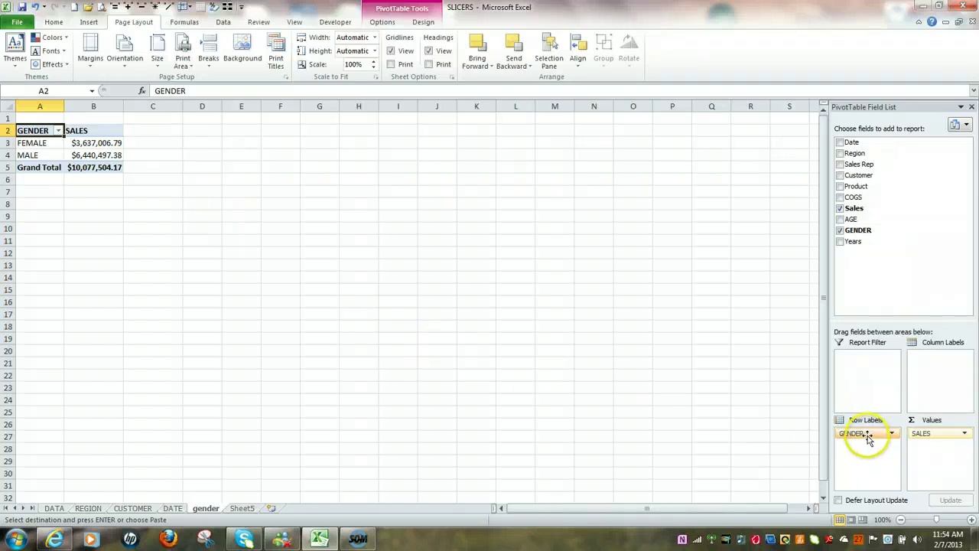
Replace GENDER with AGE in the row labels of the gender sheet's pivot table
{"action": "left_click_drag", "start_coordinate": [863, 435], "coordinate": [692, 421]}
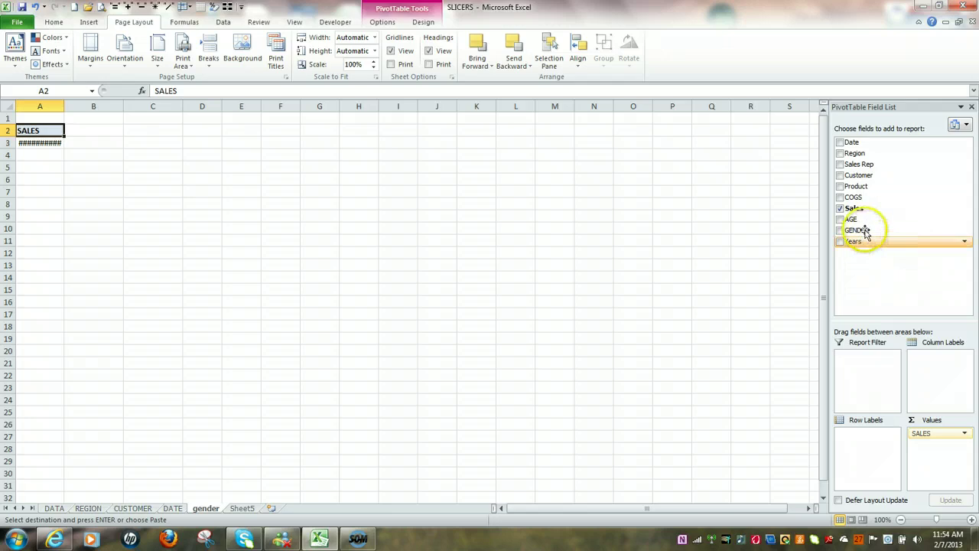
{"action": "left_click_drag", "start_coordinate": [864, 232], "coordinate": [863, 444]}
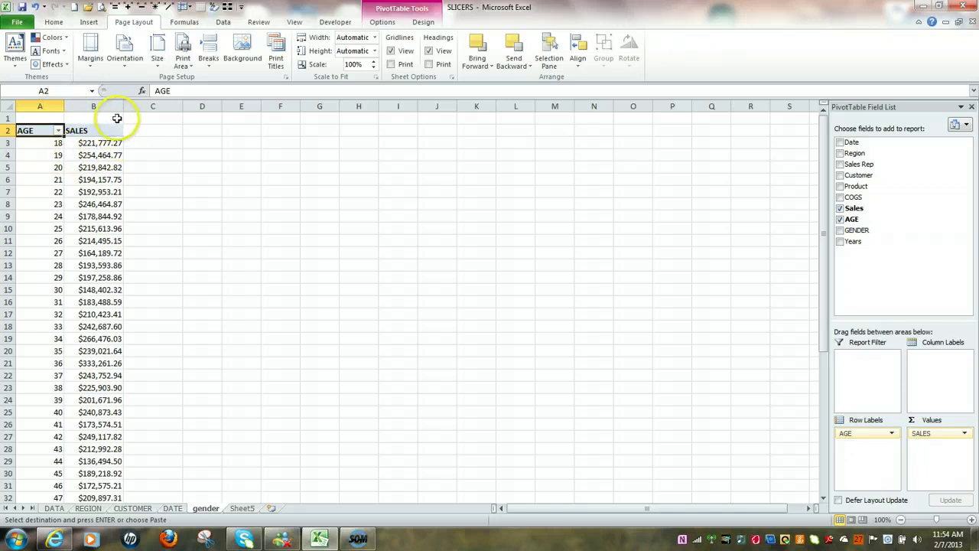
{"action": "left_click", "coordinate": [90, 167]}
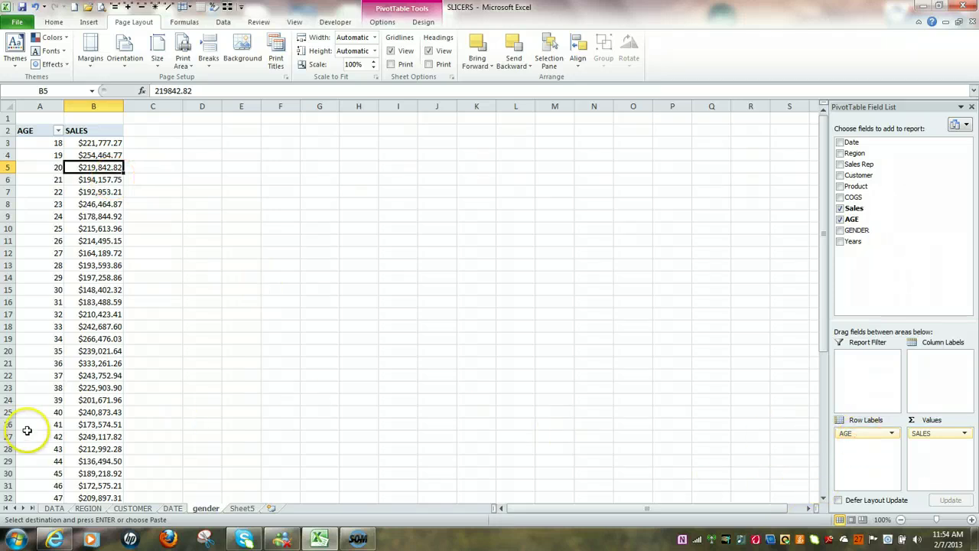
Group the pivot table's AGE row labels from 18 to 65 in intervals of 10
{"action": "scroll", "coordinate": [28, 429], "scroll_direction": "down", "scroll_amount": 11}
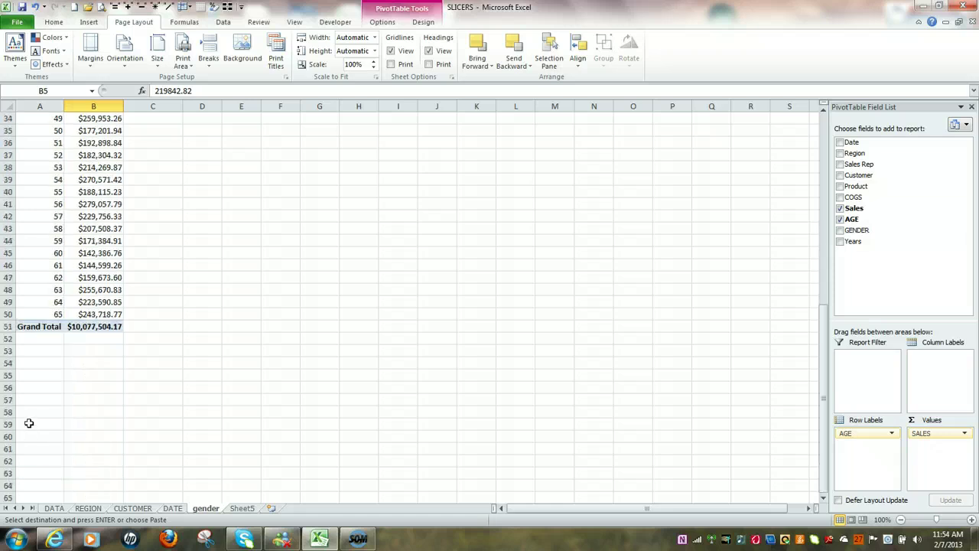
{"action": "scroll", "coordinate": [28, 422], "scroll_direction": "up", "scroll_amount": 11}
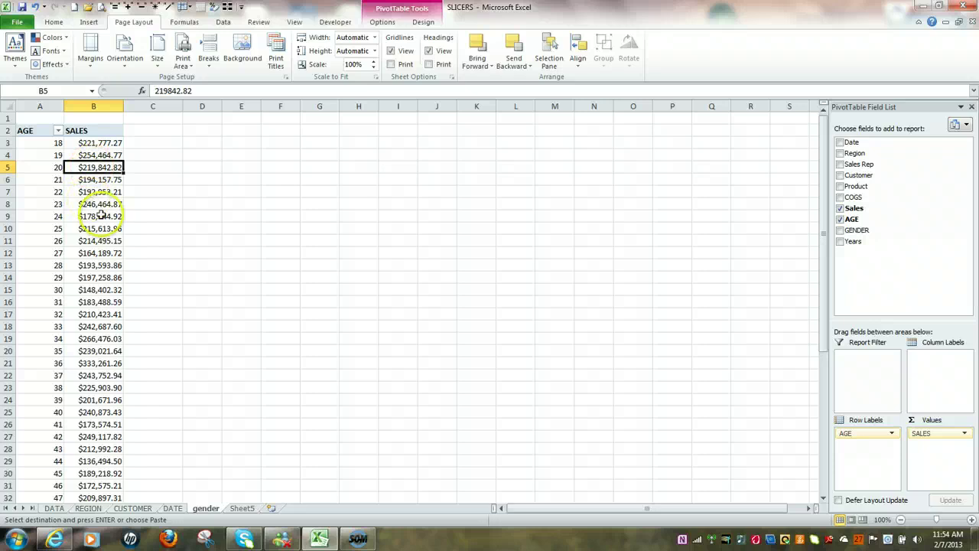
{"action": "mouse_move", "coordinate": [120, 265]}
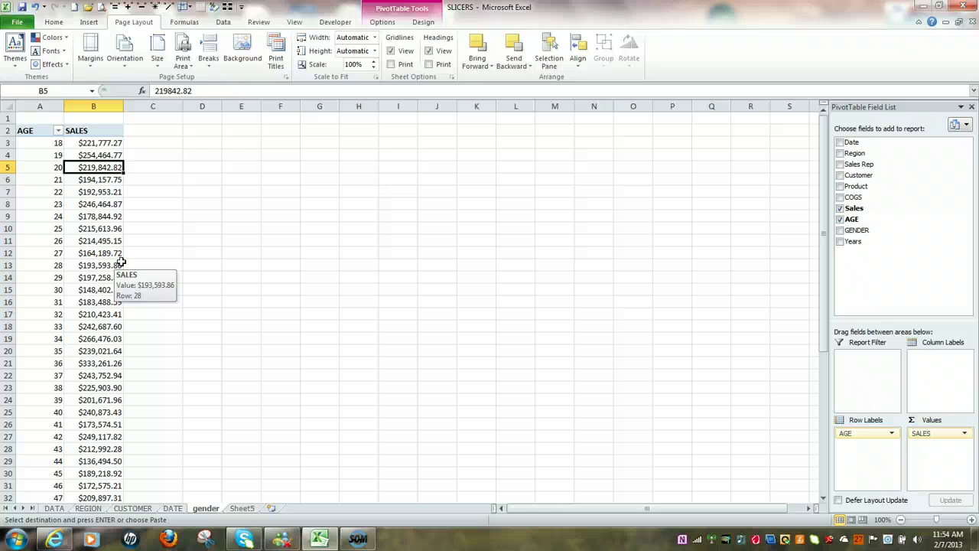
{"action": "mouse_move", "coordinate": [47, 167]}
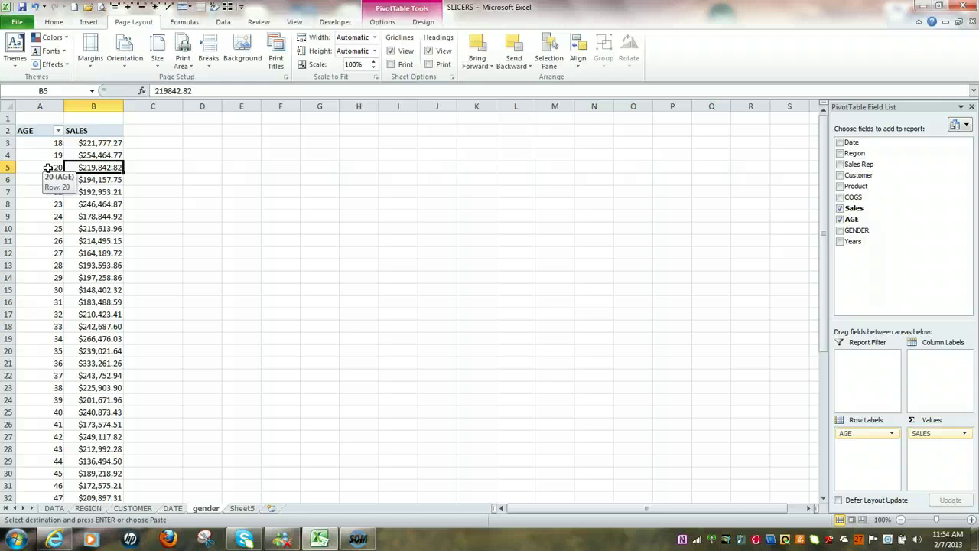
{"action": "left_click", "coordinate": [47, 167]}
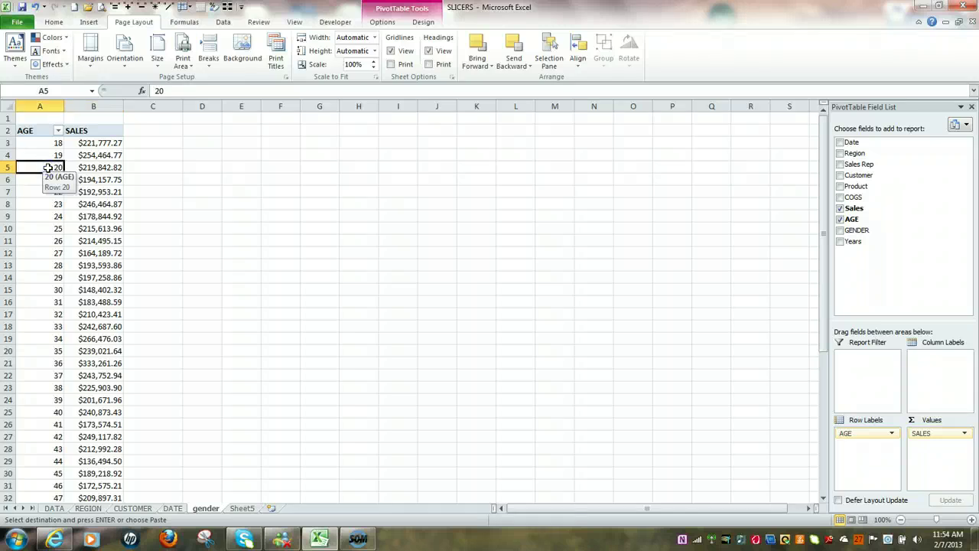
{"action": "right_click", "coordinate": [48, 167]}
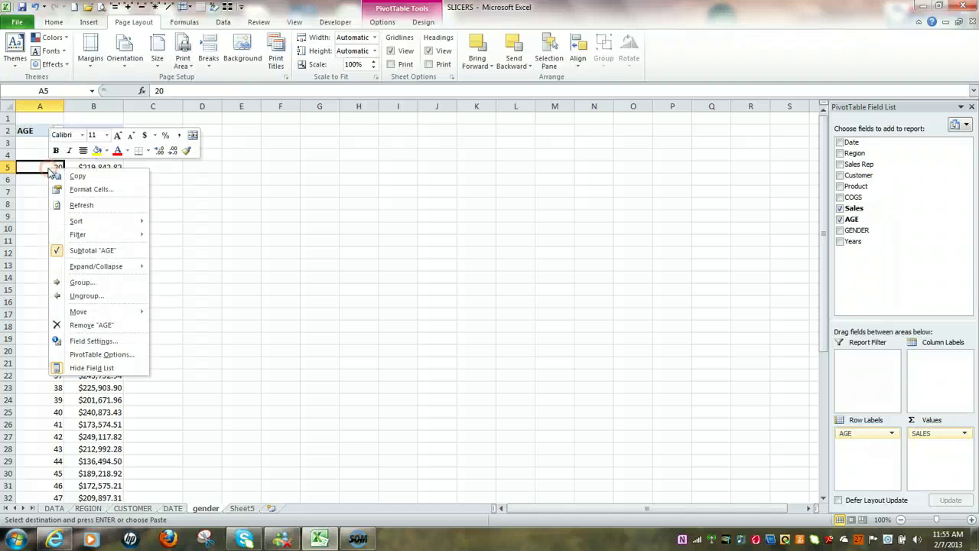
{"action": "left_click", "coordinate": [82, 282]}
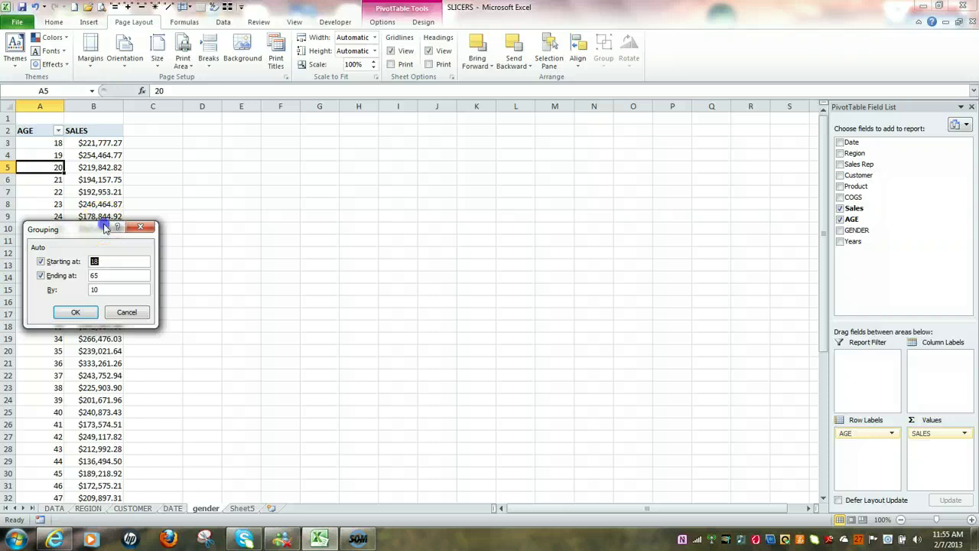
{"action": "left_click_drag", "start_coordinate": [105, 228], "coordinate": [301, 189]}
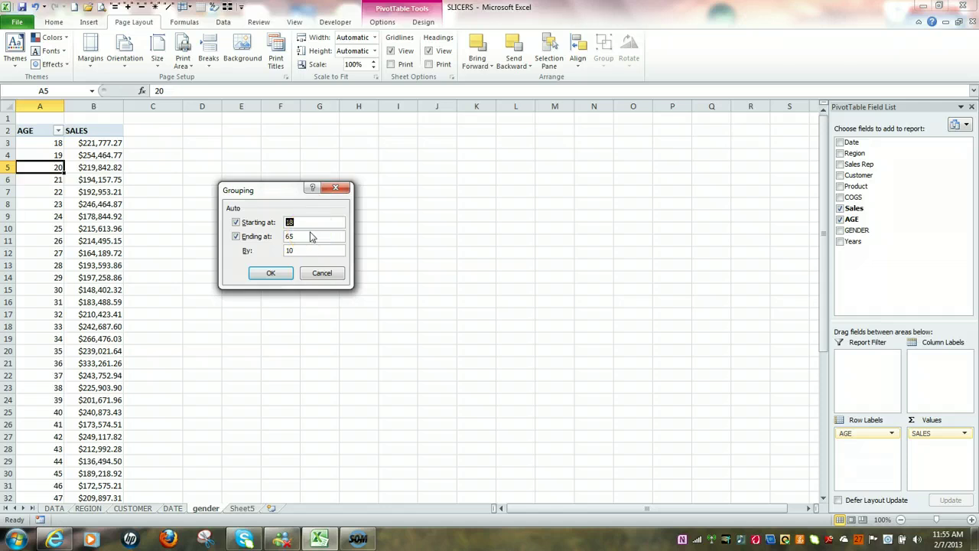
{"action": "left_click", "coordinate": [271, 274]}
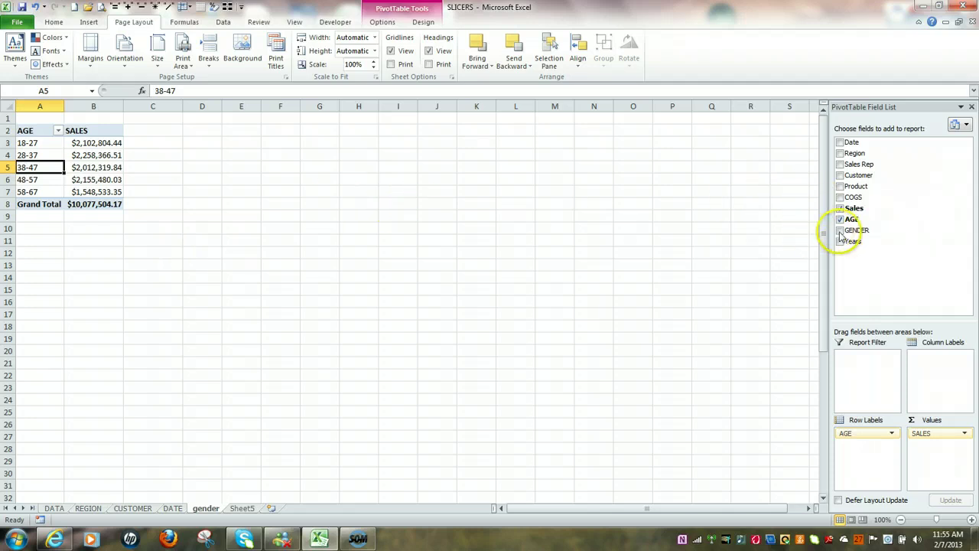
Add GENDER to the pivot table's column labels and autofit column D
{"action": "left_click_drag", "start_coordinate": [848, 231], "coordinate": [858, 449]}
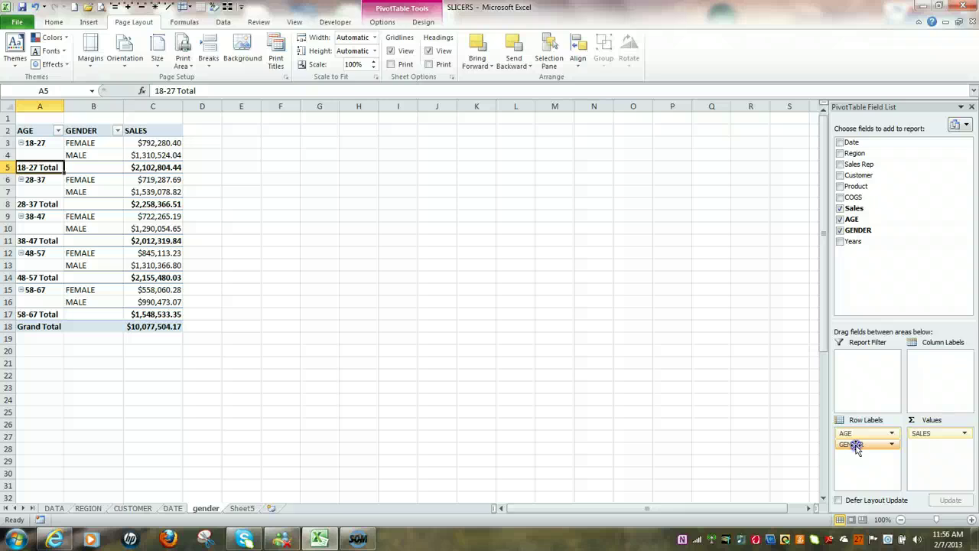
{"action": "left_click_drag", "start_coordinate": [857, 449], "coordinate": [934, 357]}
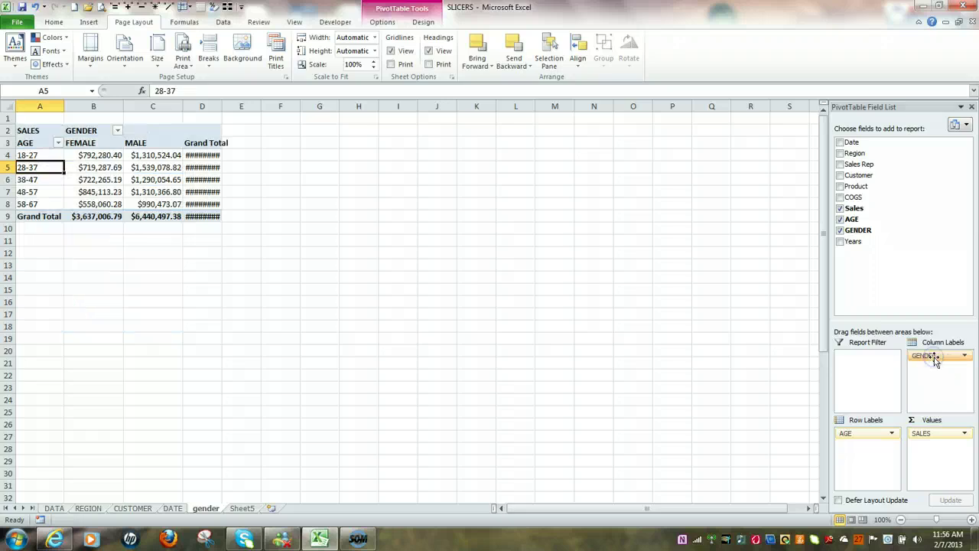
{"action": "double_click", "coordinate": [222, 105]}
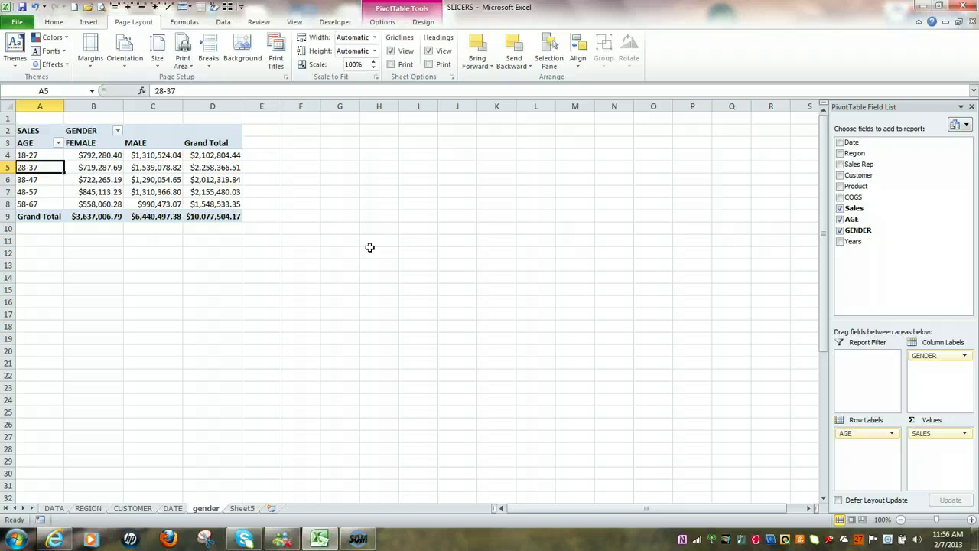
{"action": "key", "text": "alt+p"}
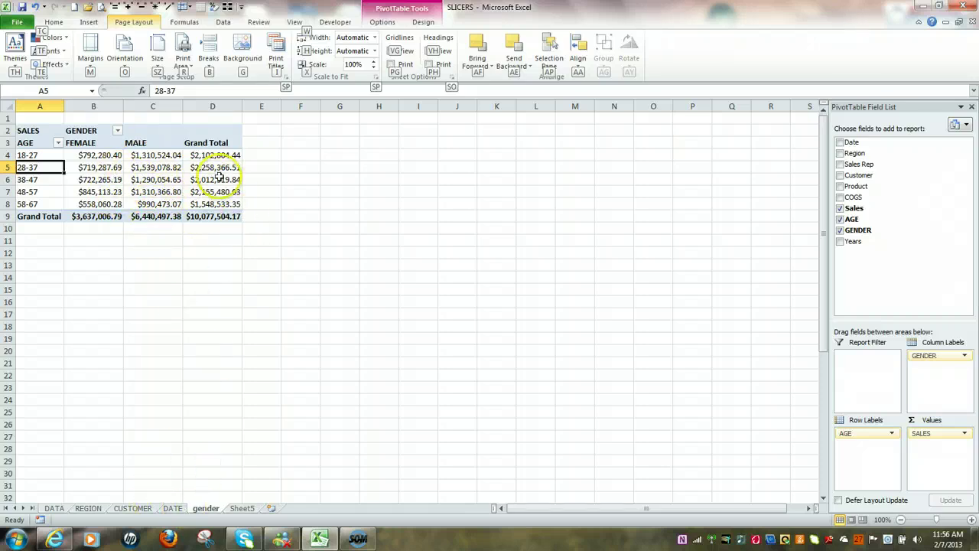
Rename the gender sheet as age
{"action": "double_click", "coordinate": [205, 508]}
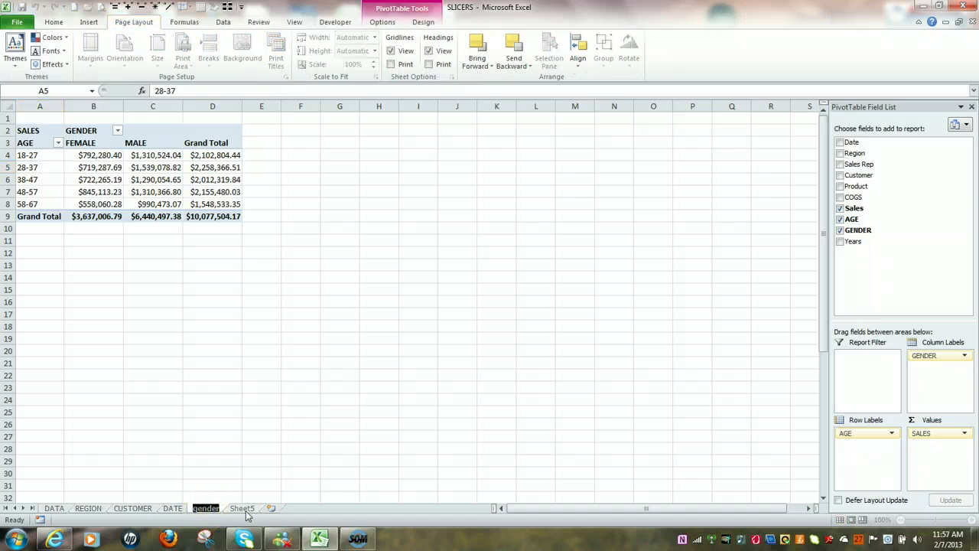
{"action": "type", "text": "a"}
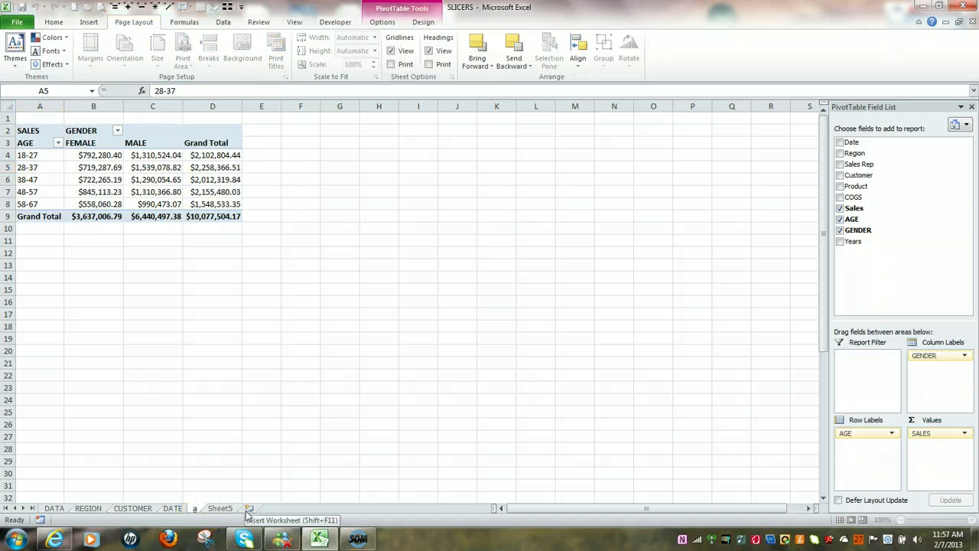
{"action": "type", "text": "ge"}
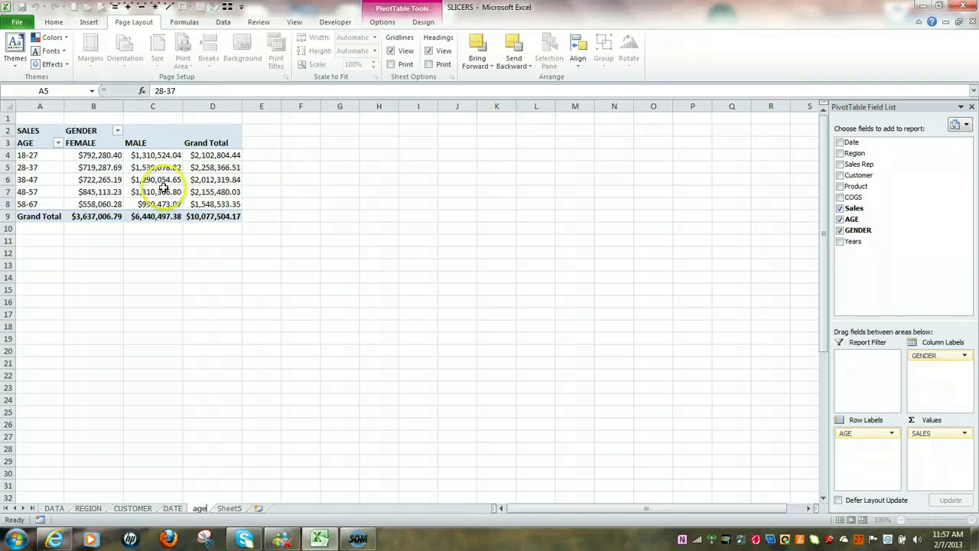
{"action": "left_click", "coordinate": [163, 189]}
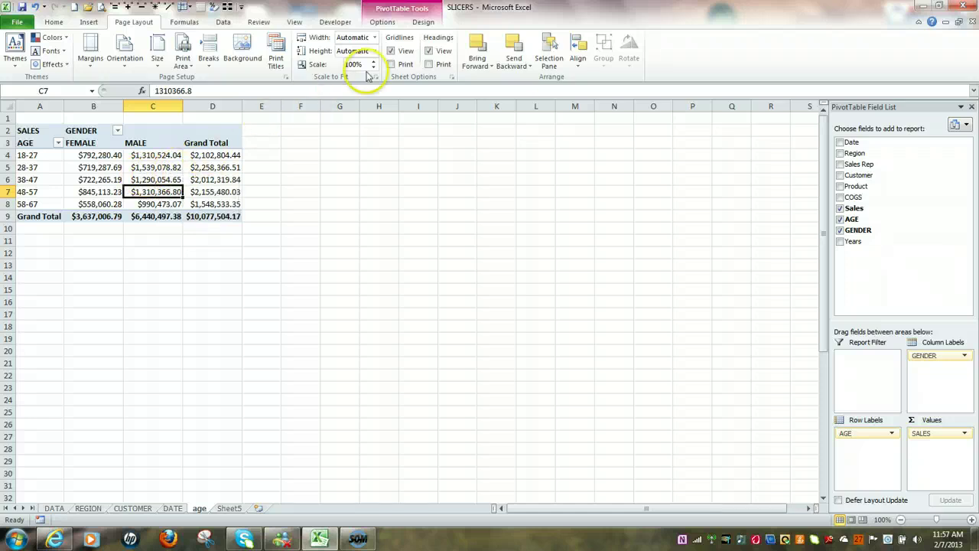
Name the pivot table on the age sheet age
{"action": "left_click", "coordinate": [391, 23]}
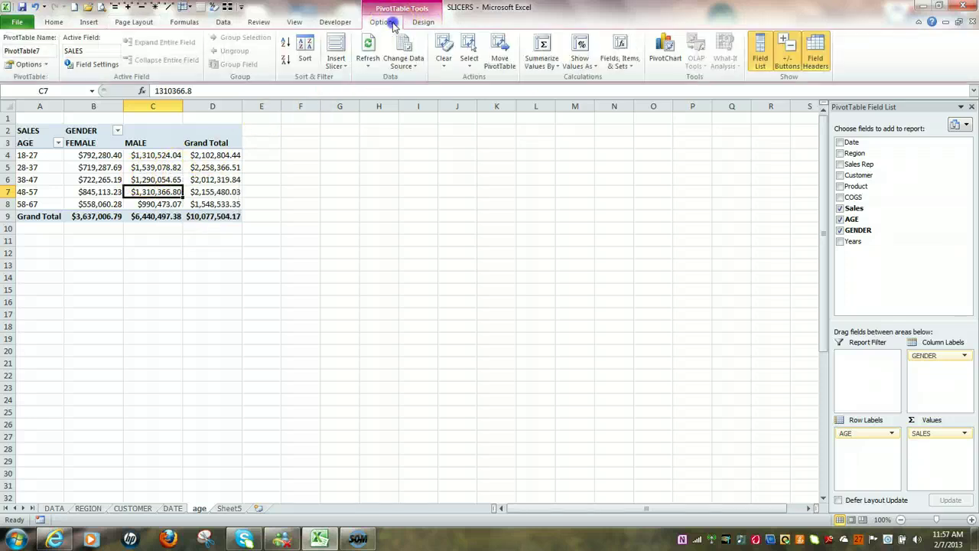
{"action": "left_click", "coordinate": [42, 49]}
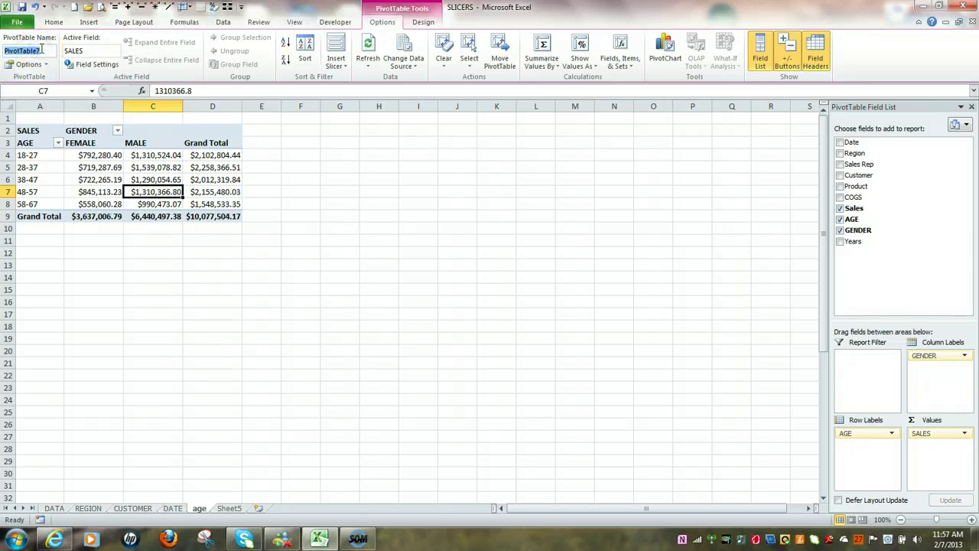
{"action": "type", "text": "age"}
{"action": "left_click", "coordinate": [70, 168]}
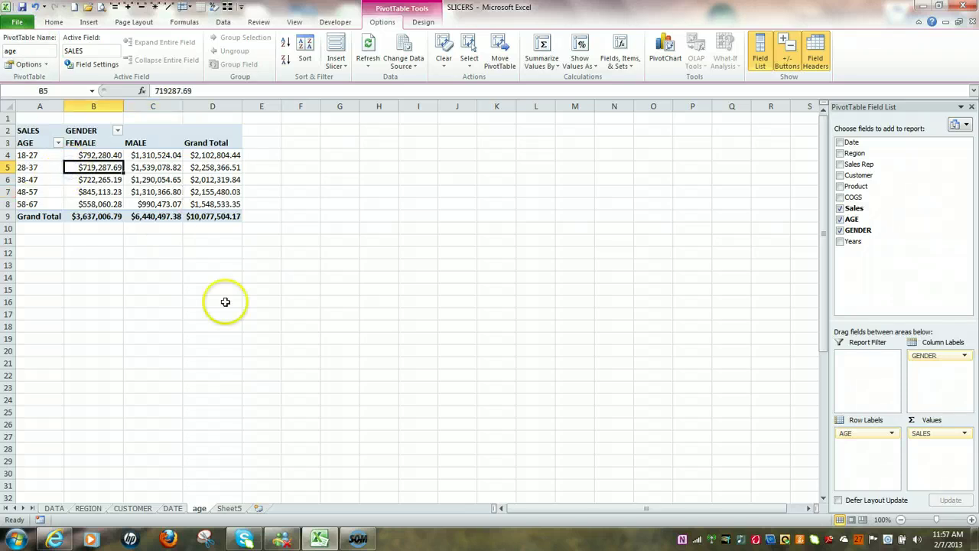